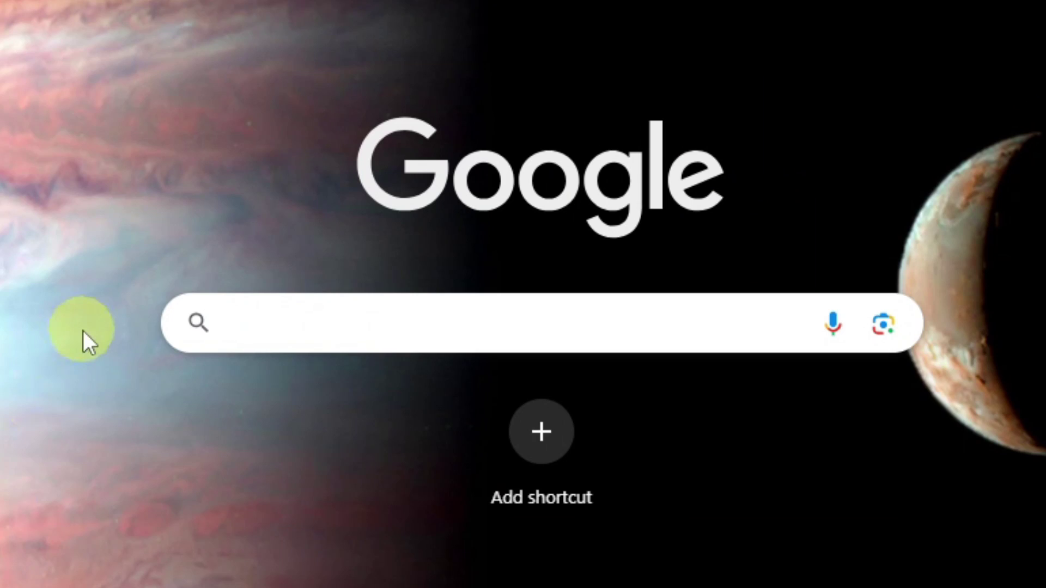
Step: Try 'what is a cat' and 'are different types of cats', then enter 'what are the different types of cat' with the breeds completion
type("what is a cat")
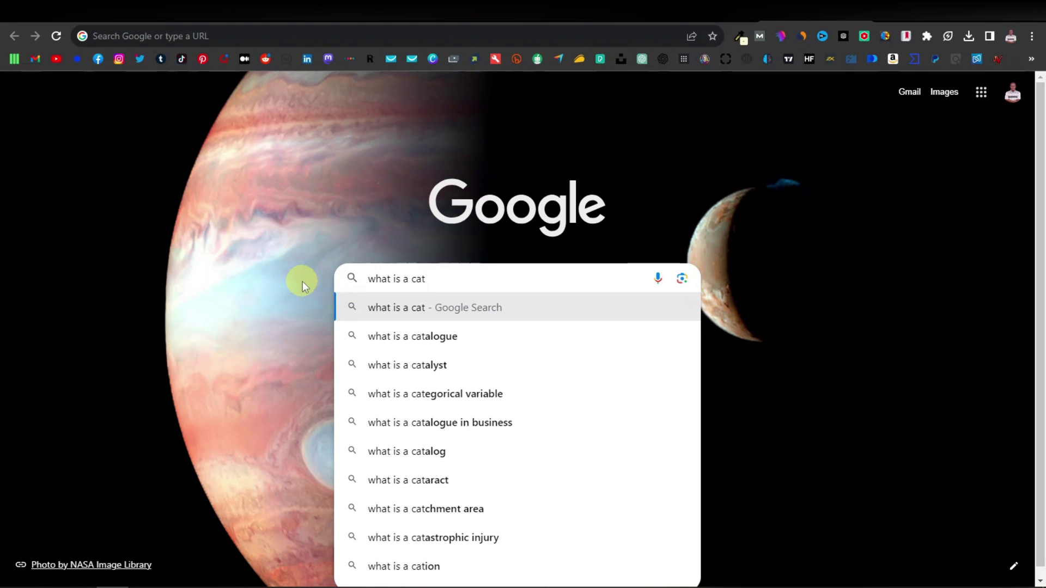
left_click(303, 281)
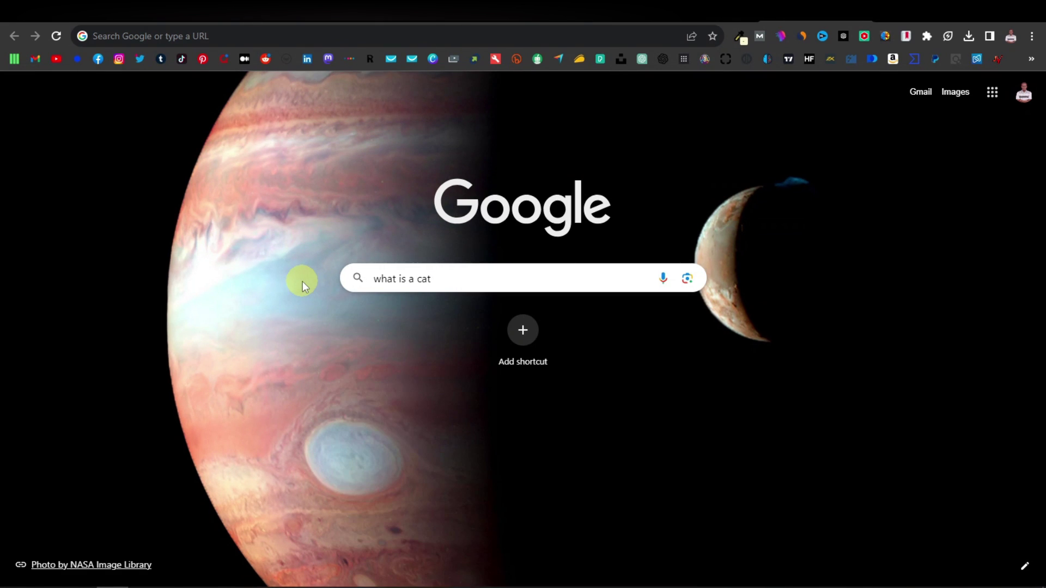
key("BackSpace")
key("BackSpace")
key("BackSpace")
key("BackSpace")
key("BackSpace")
key("BackSpace")
key("BackSpace")
key("BackSpace")
type("at a")
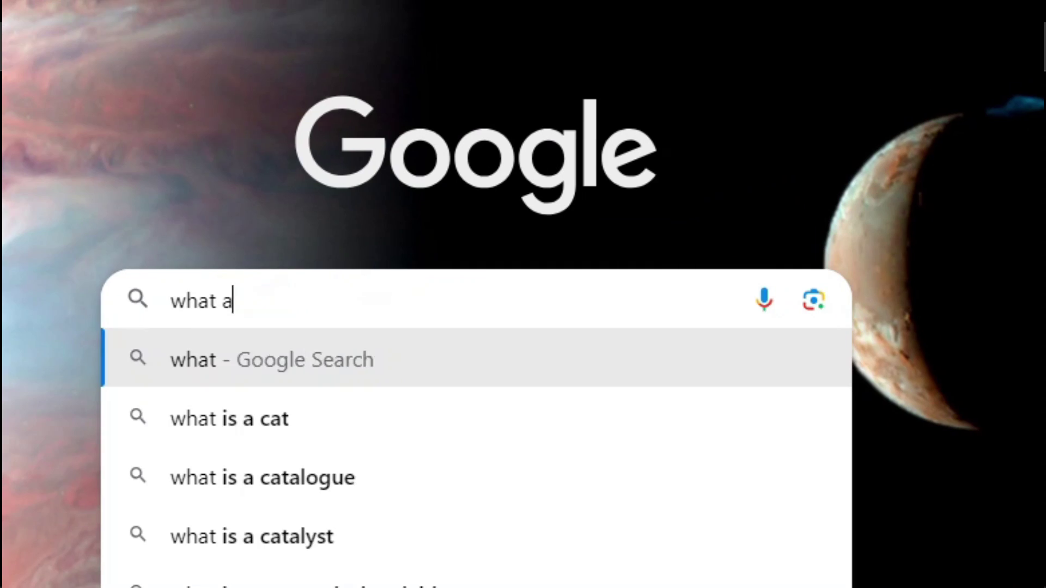
type("re different types of cats")
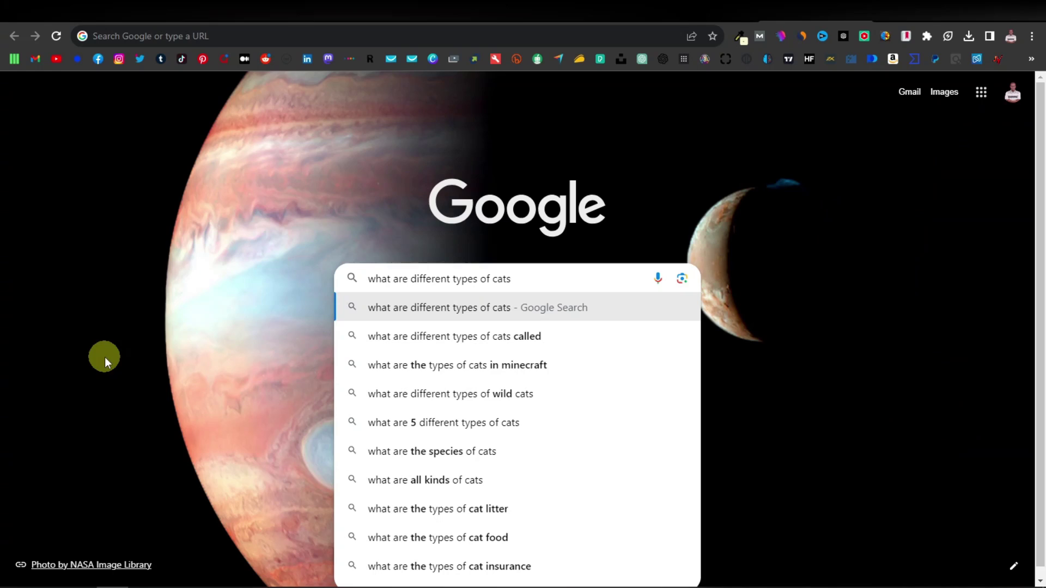
left_click(283, 308)
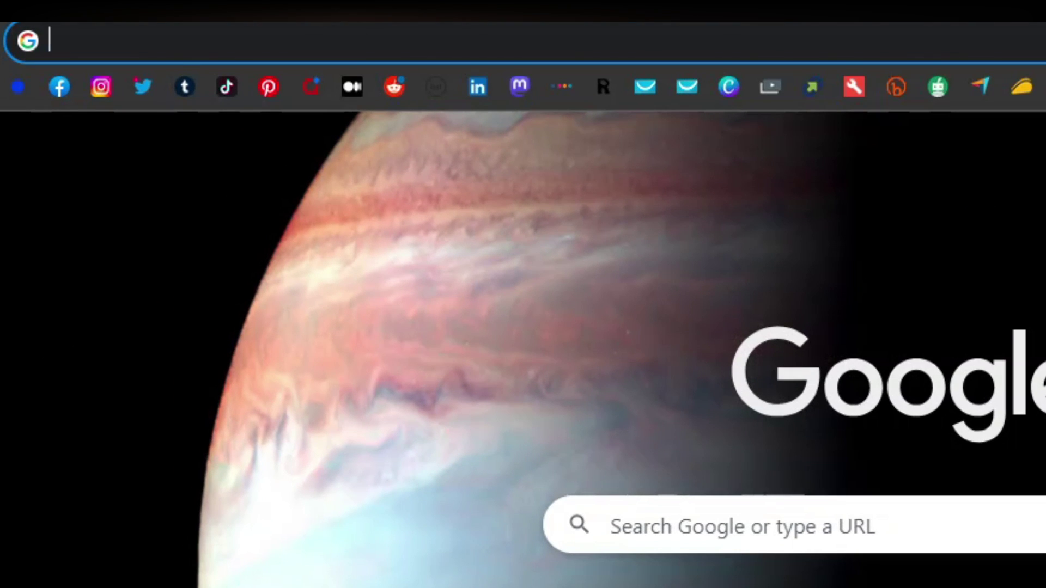
type("what are the different types of")
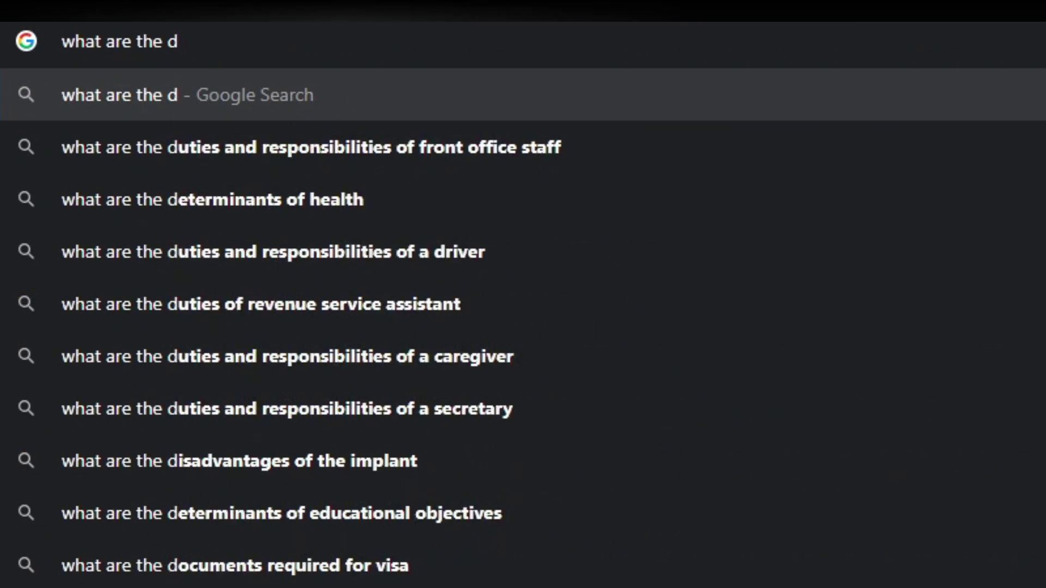
type(" cat")
key("Down")
Step: Run the cat breeds search and view the People also ask answer on the most expensive cat
key("Return")
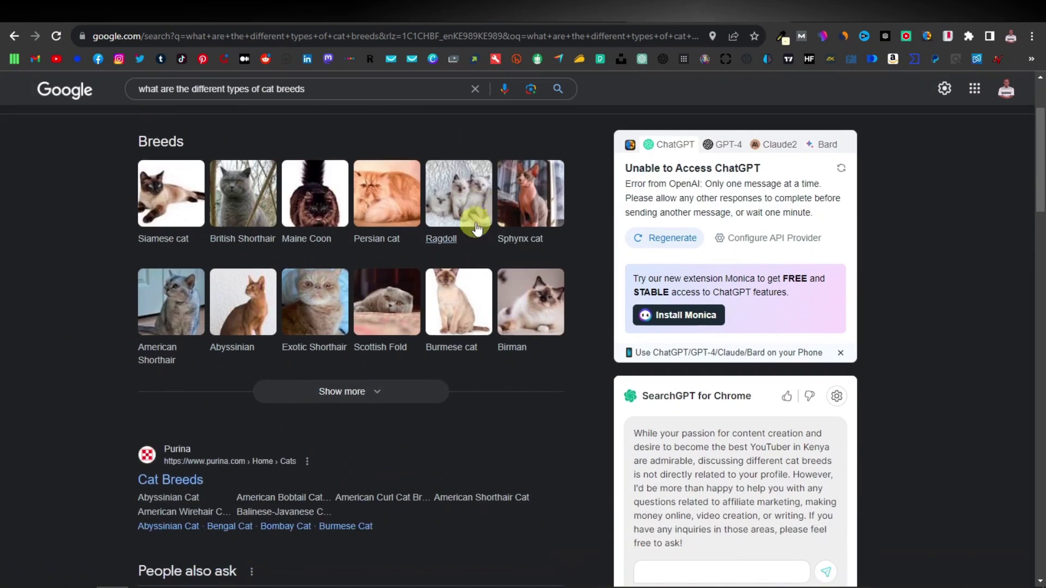
scroll(469, 212, "down", 5)
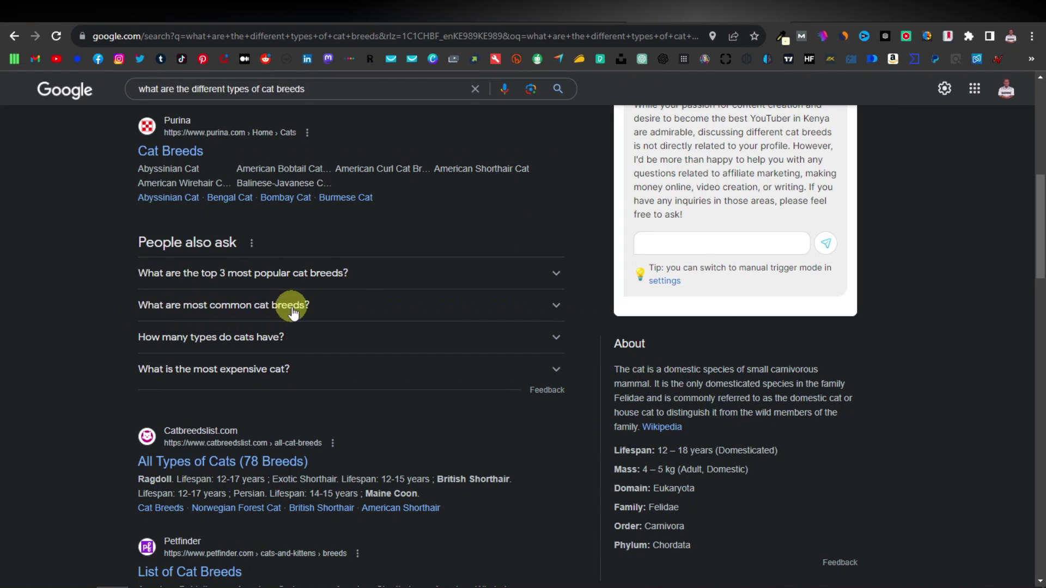
left_click(285, 373)
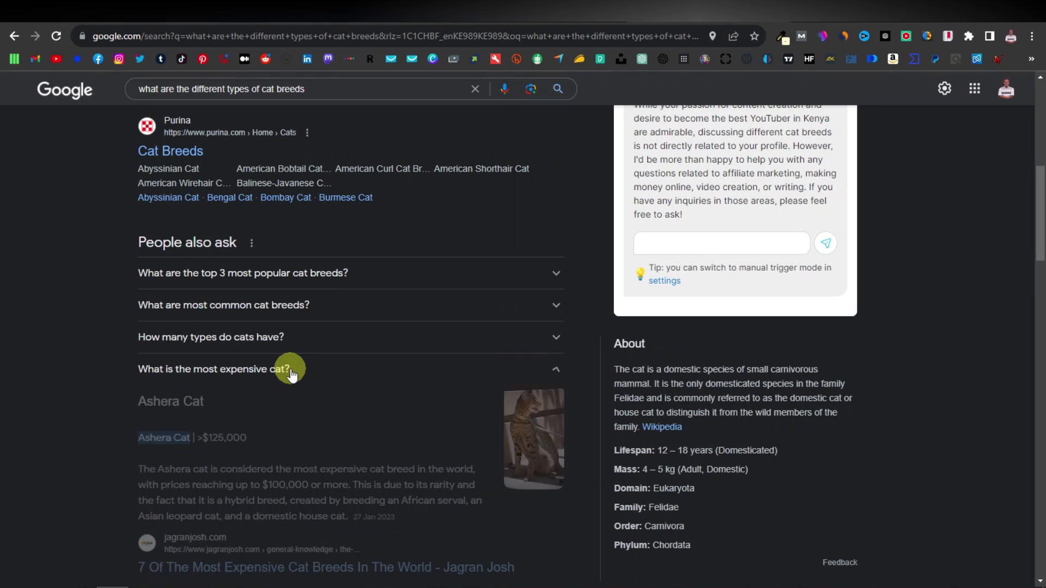
left_click(557, 372)
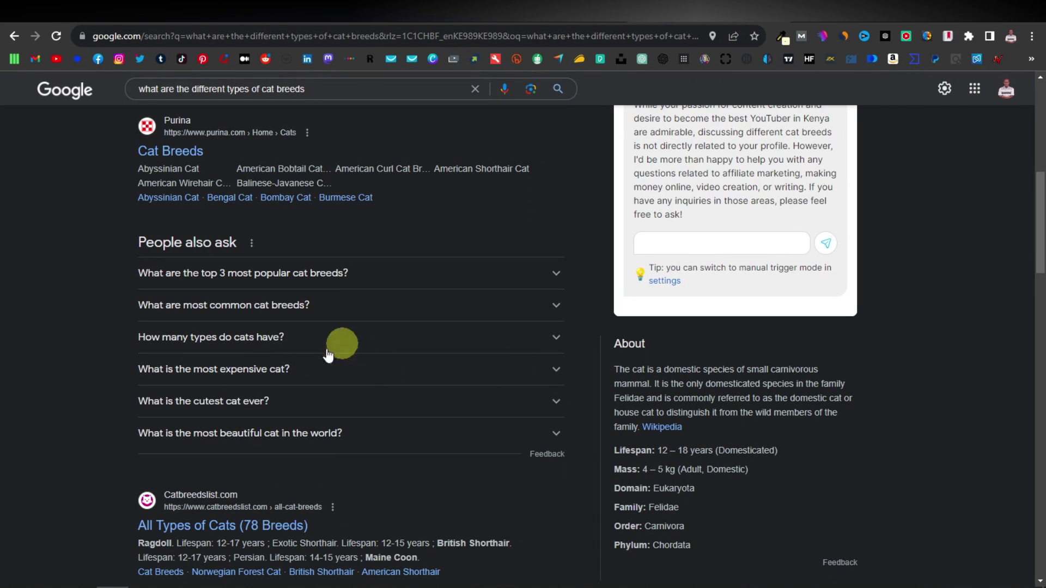
Step: Expand and collapse the answers on the most common and top 3 most popular cat breeds
left_click(557, 305)
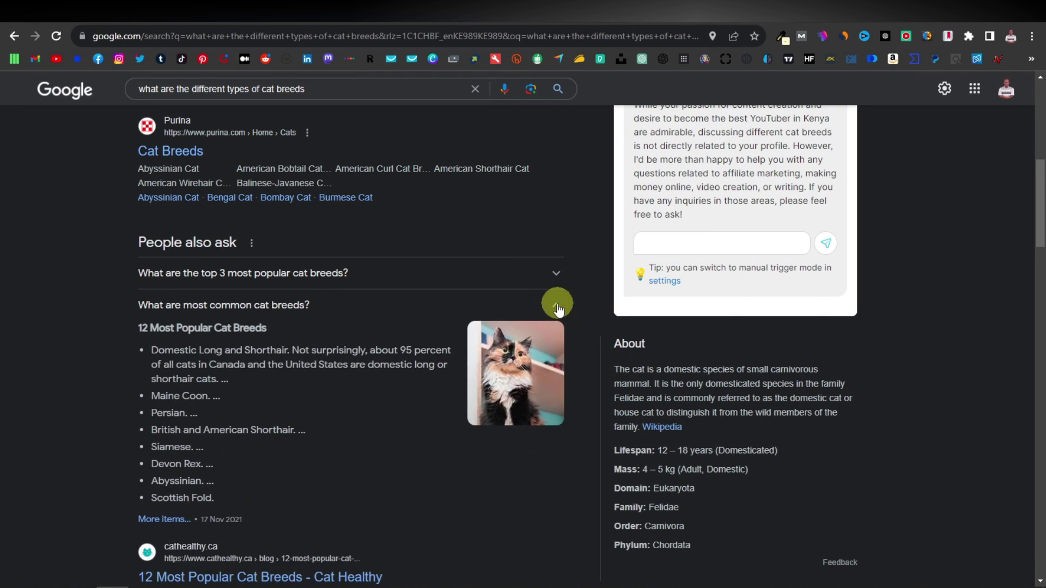
left_click(557, 306)
left_click(557, 274)
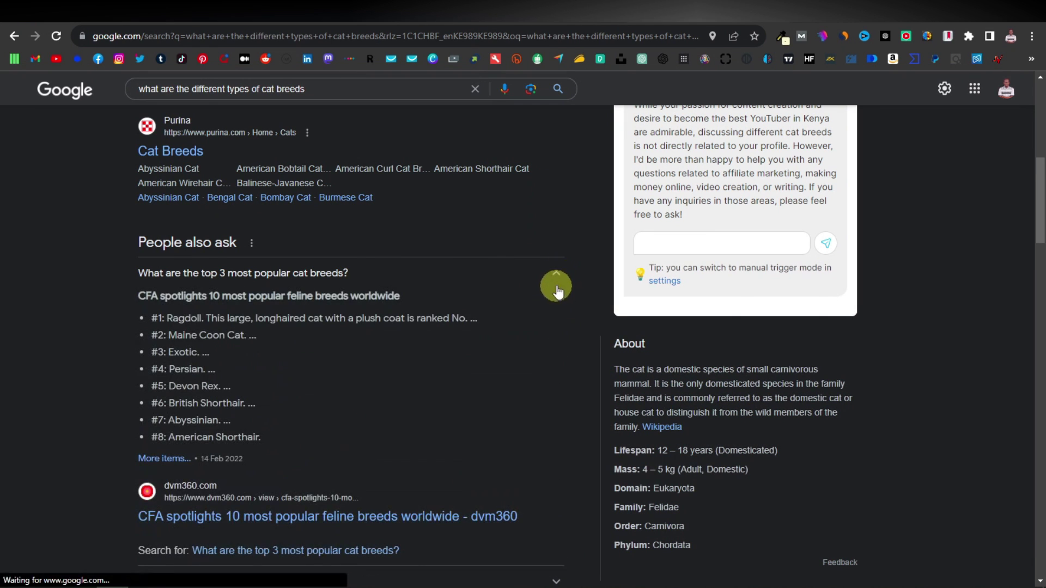
left_click(555, 272)
Step: Scroll through the cat breed search results
scroll(218, 327, "down", 2)
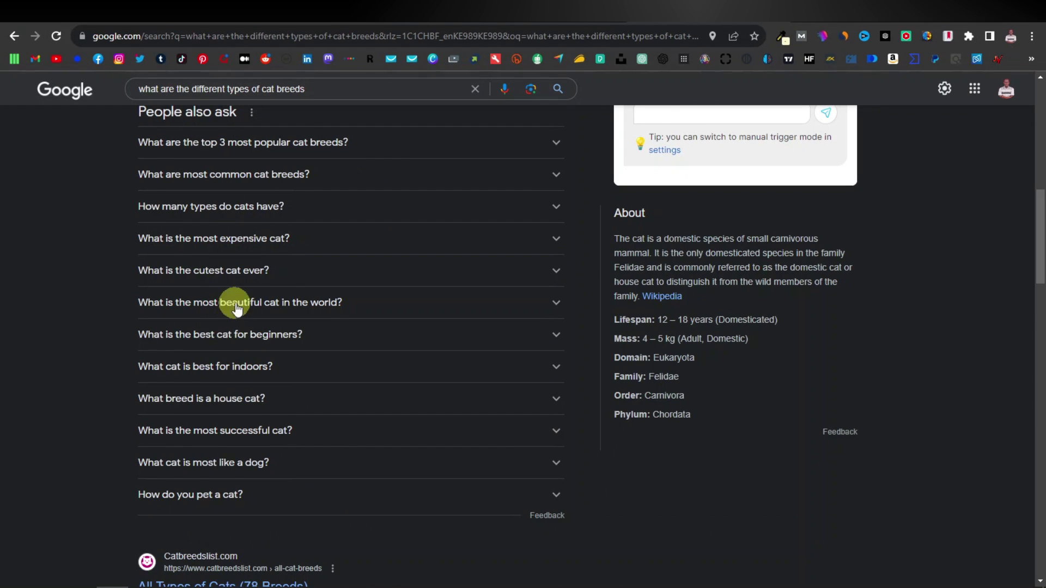
scroll(237, 308, "up", 1)
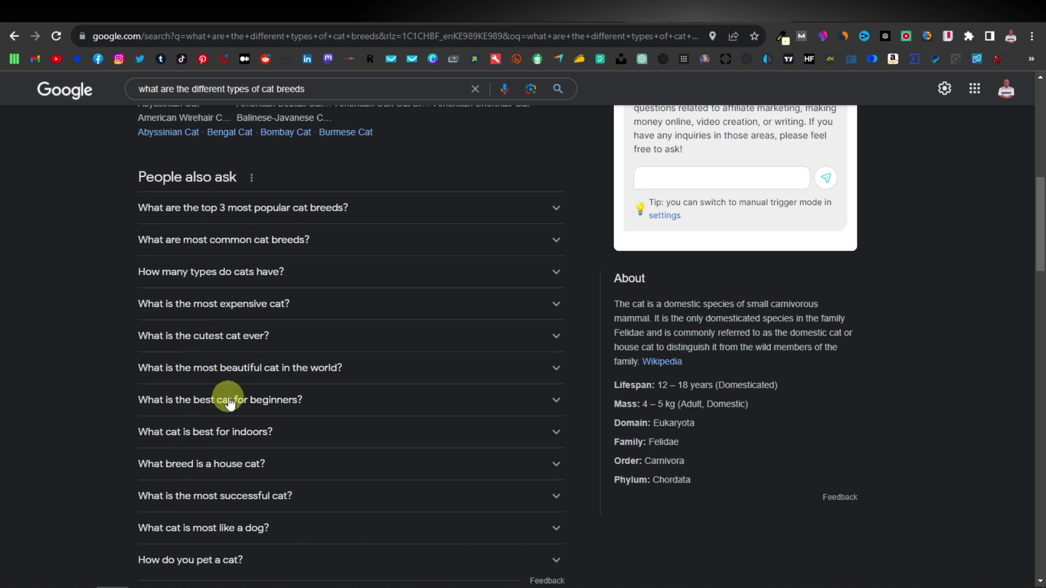
scroll(228, 402, "down", 20)
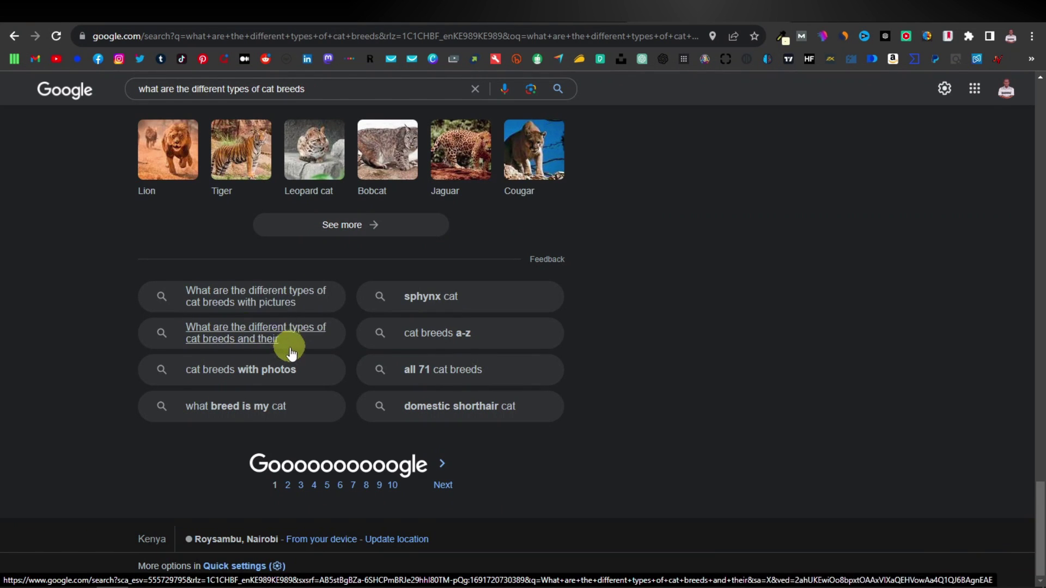
scroll(285, 338, "up", 20)
scroll(308, 355, "up", 15)
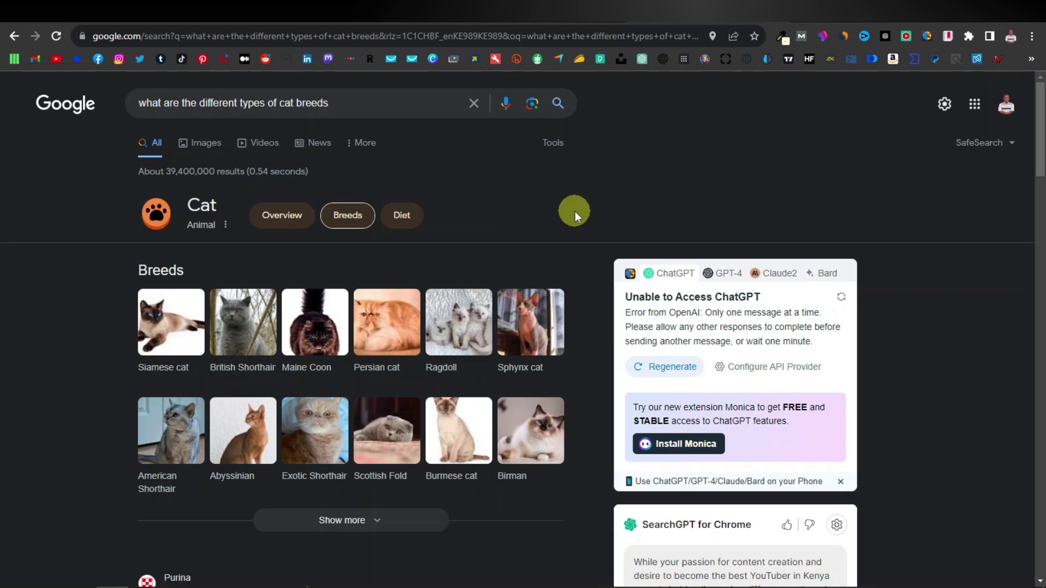
Step: Search Google for 'keyword planner' and open the Google Ads Keyword Planner page
left_click_drag(409, 101, 2, 94)
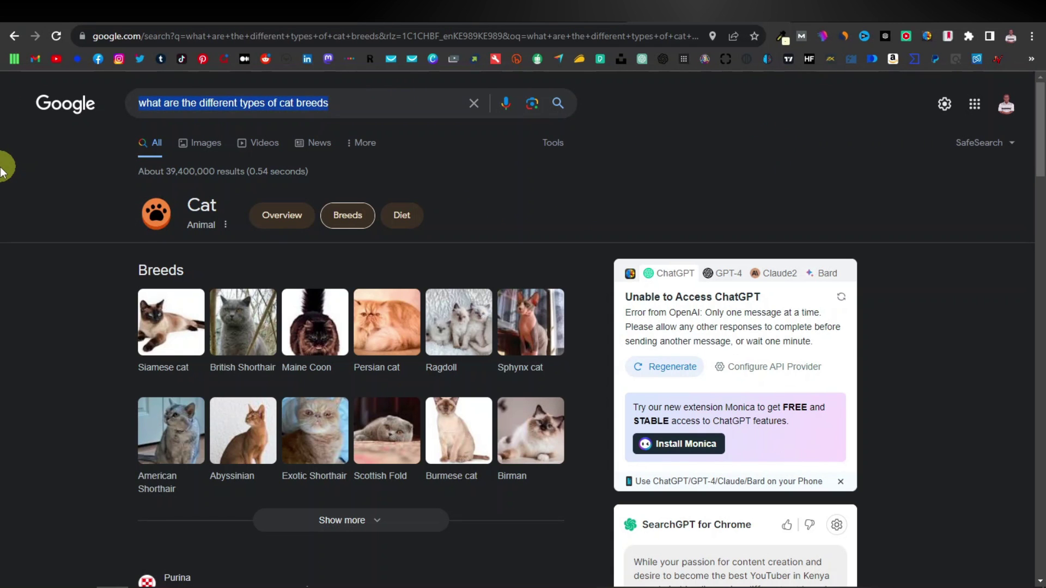
type("keyword planner")
key("Return")
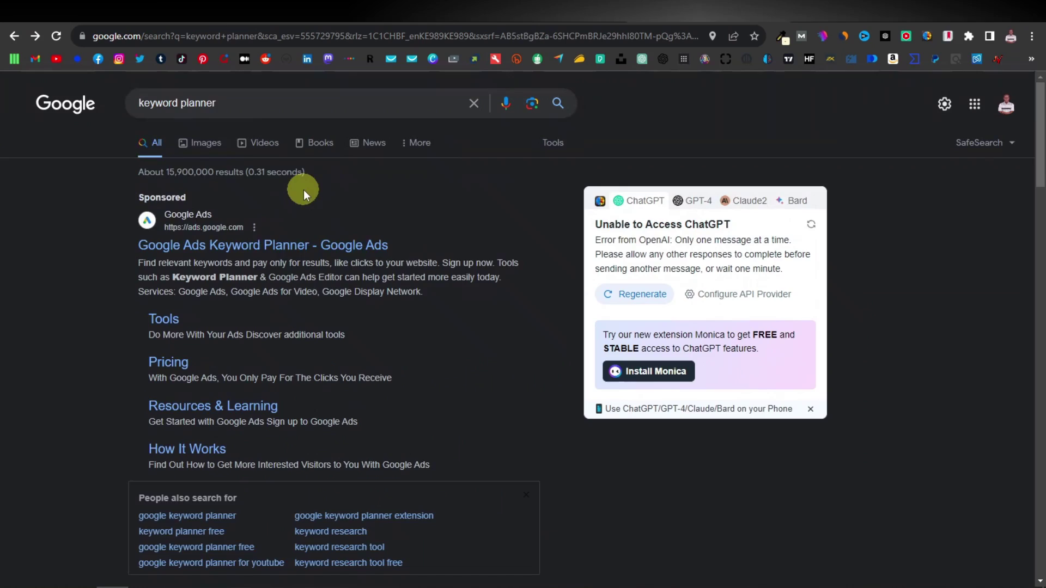
scroll(303, 189, "down", 6)
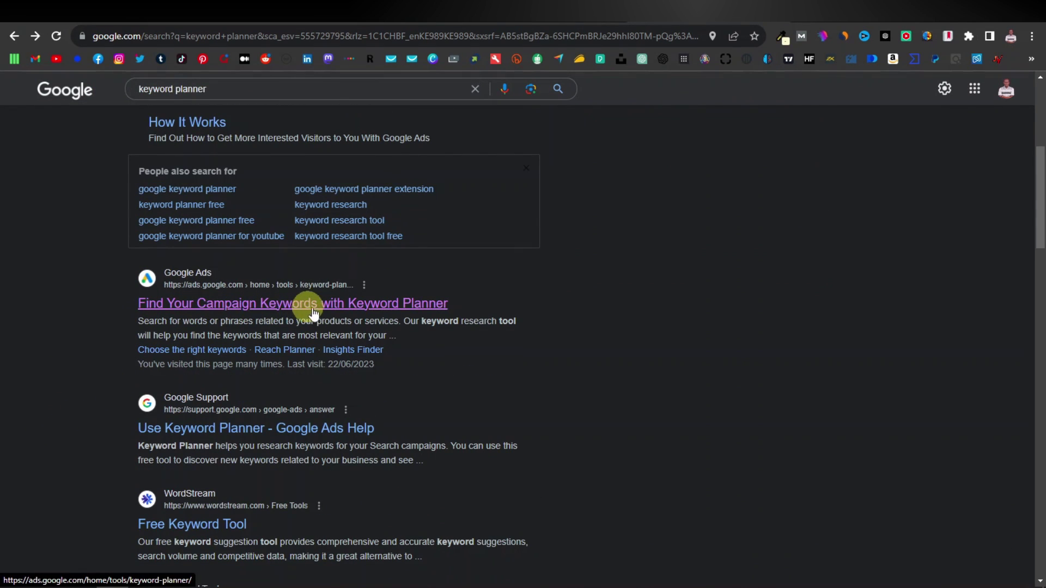
left_click(340, 305)
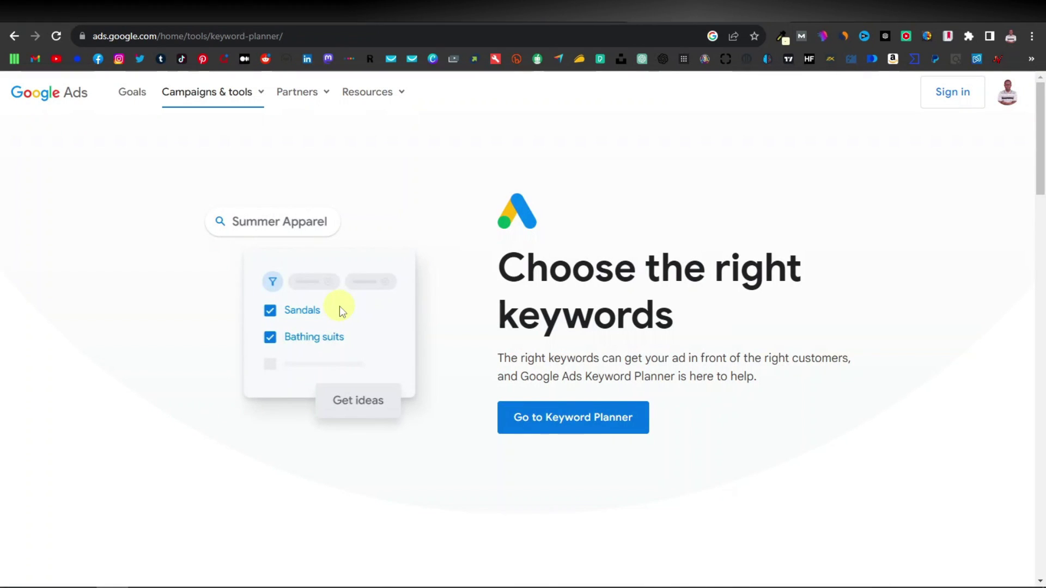
Step: Enter Keyword Planner, choose Discover new keywords, and bring up its location setting, currently Kenya
left_click(578, 418)
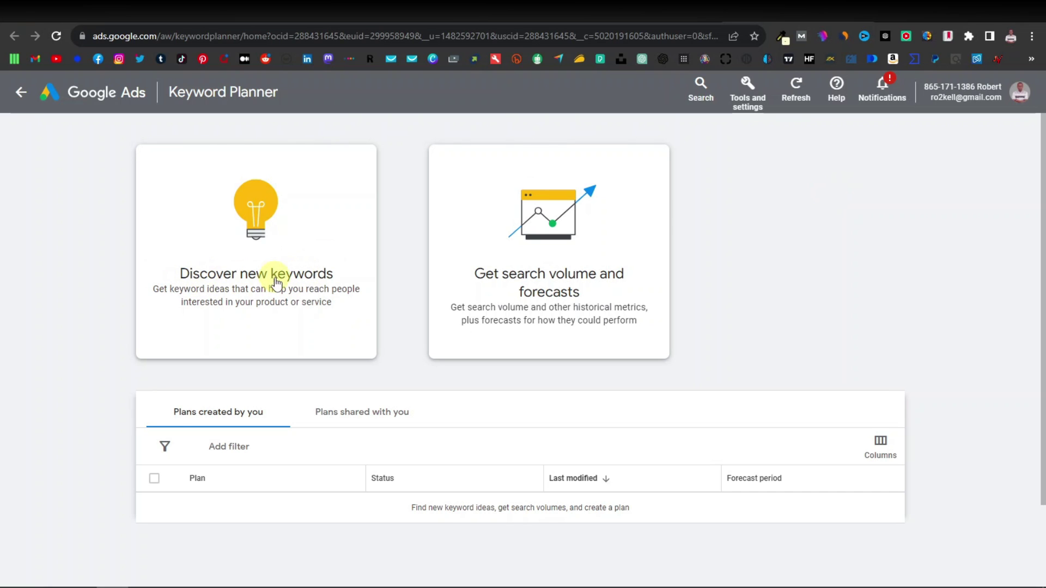
left_click(303, 269)
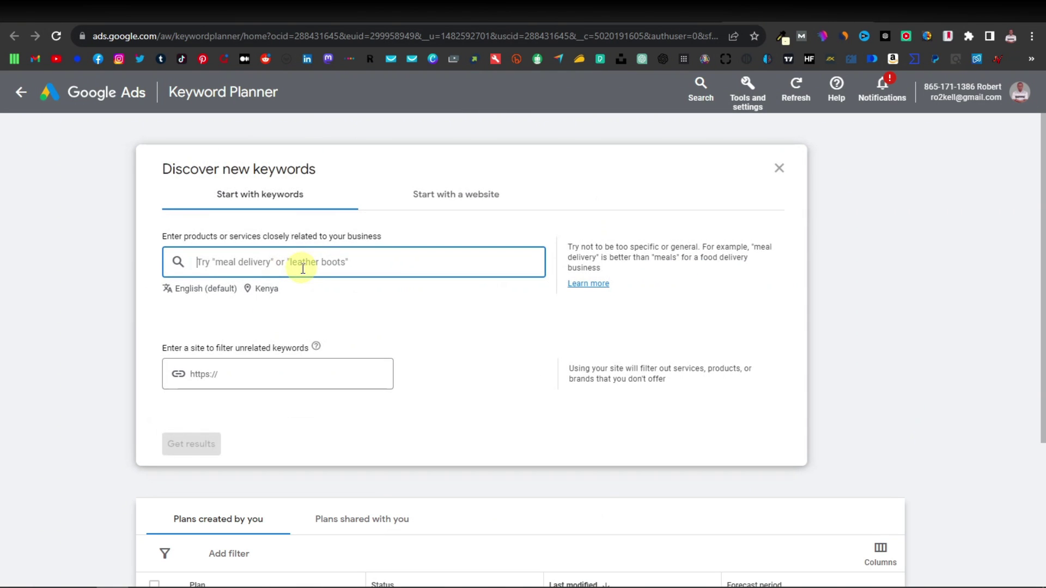
left_click(267, 294)
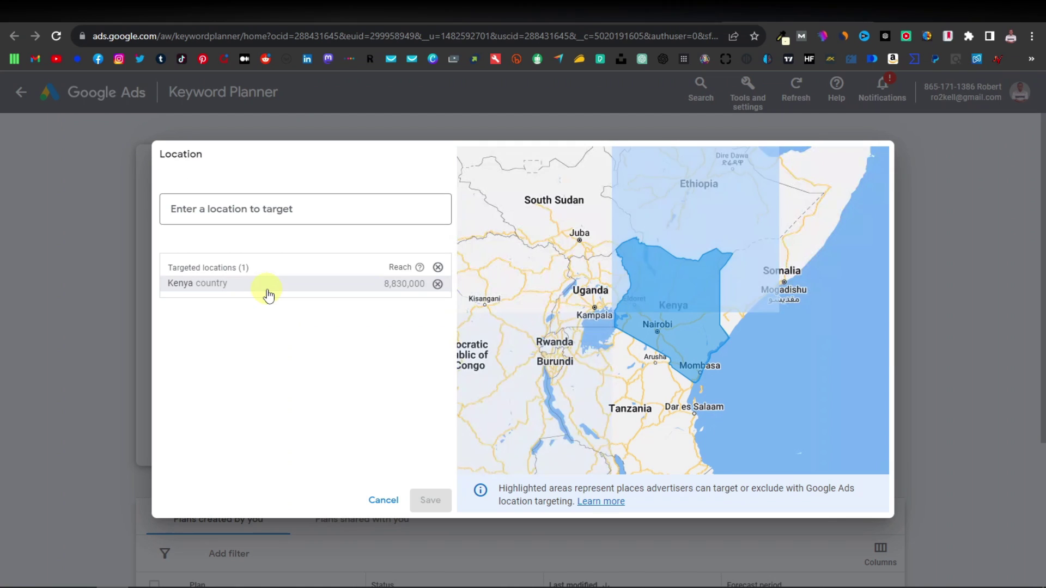
Step: Replace Kenya with United States and Canada as target locations and save
left_click(438, 285)
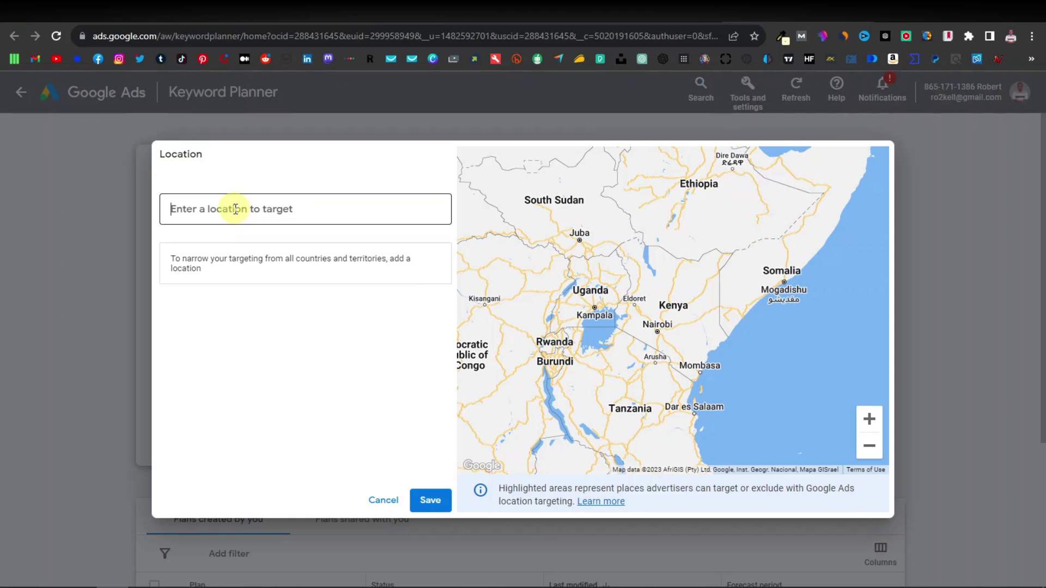
left_click(235, 209)
type("uni")
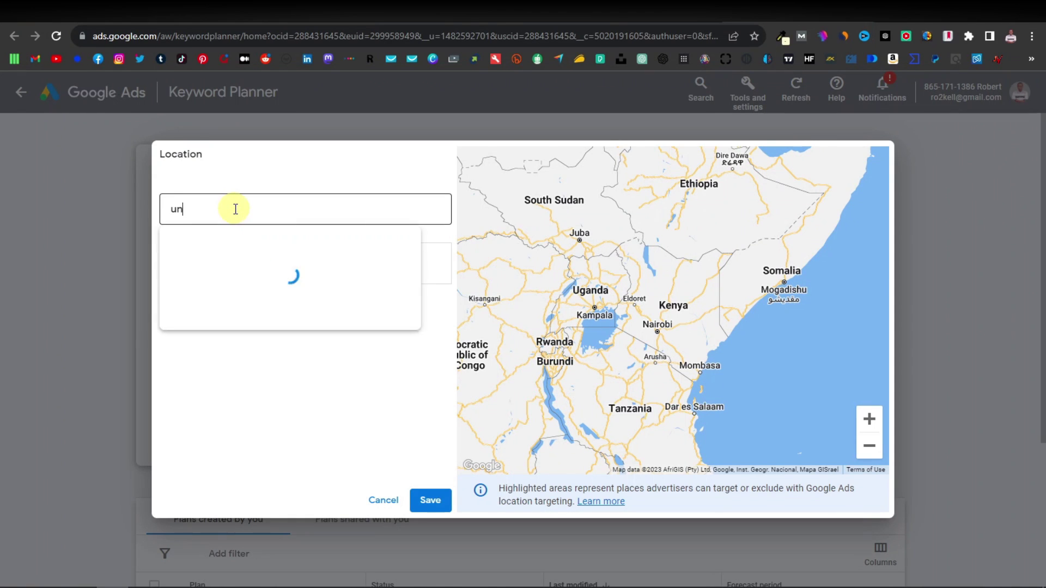
left_click(522, 255)
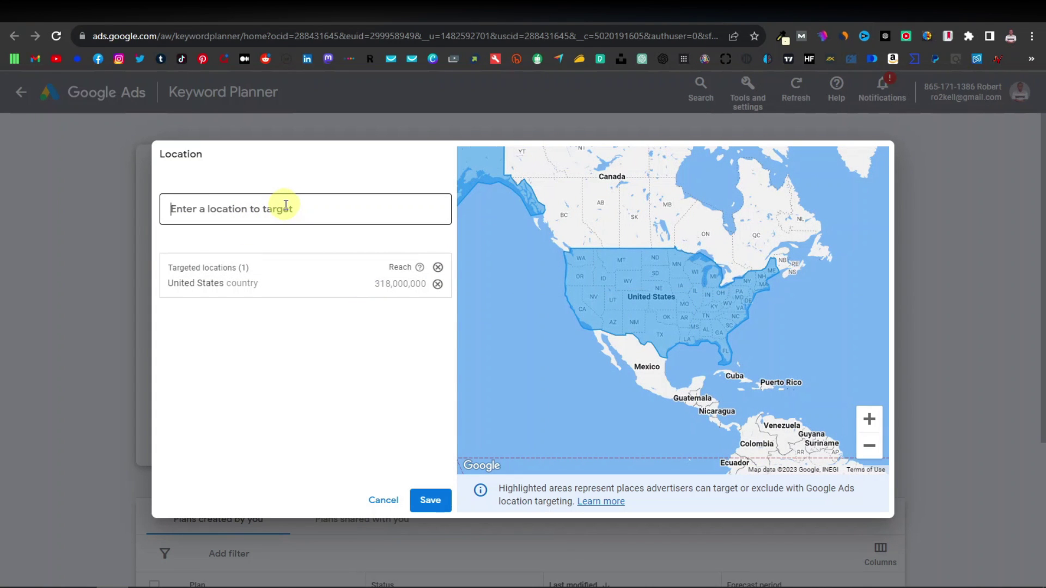
type("can")
left_click(521, 255)
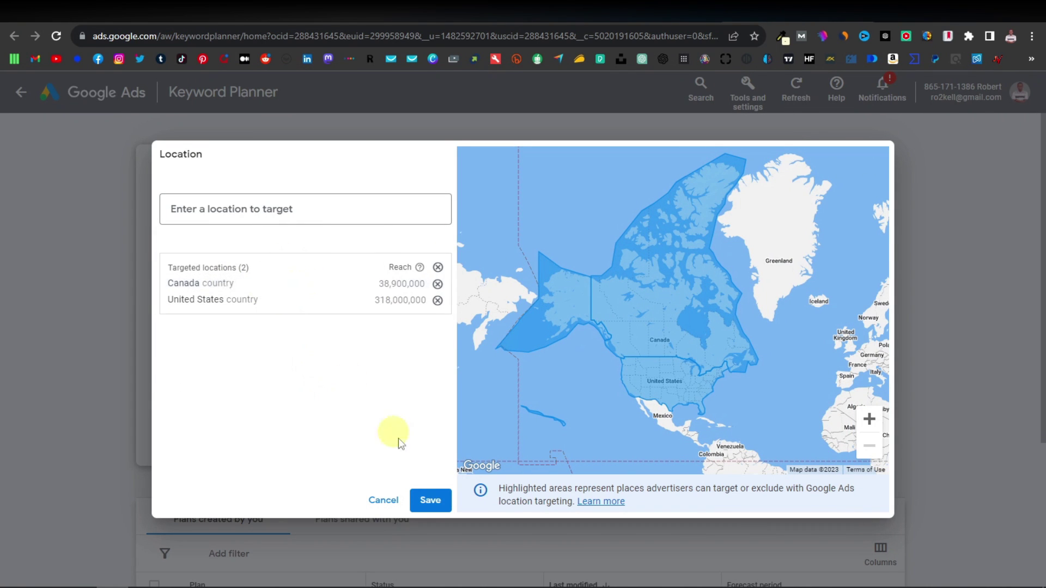
left_click(430, 501)
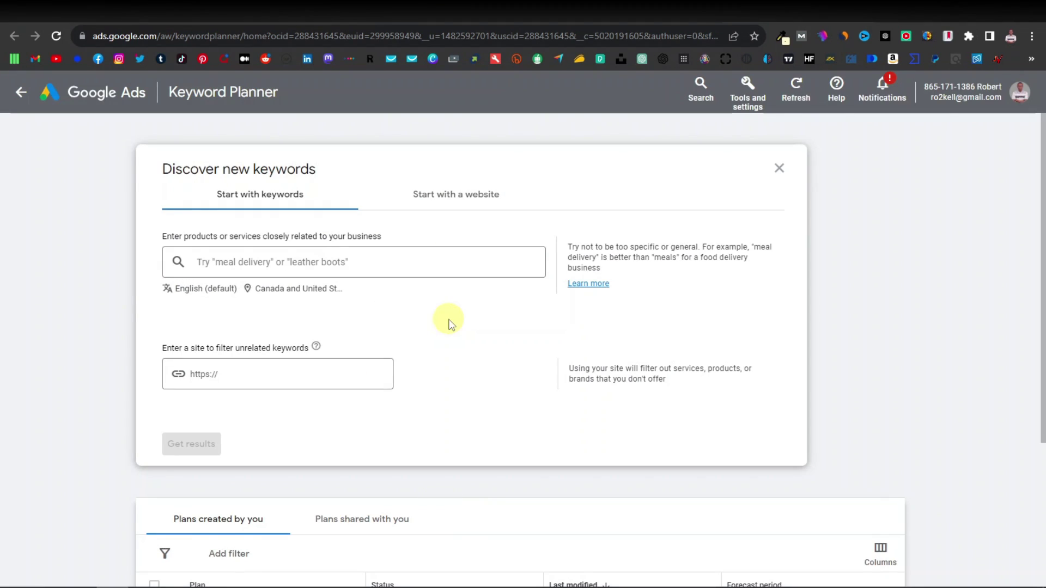
Step: Click into the keyword field, then scroll the Google cat breeds results down to People also ask
left_click(262, 263)
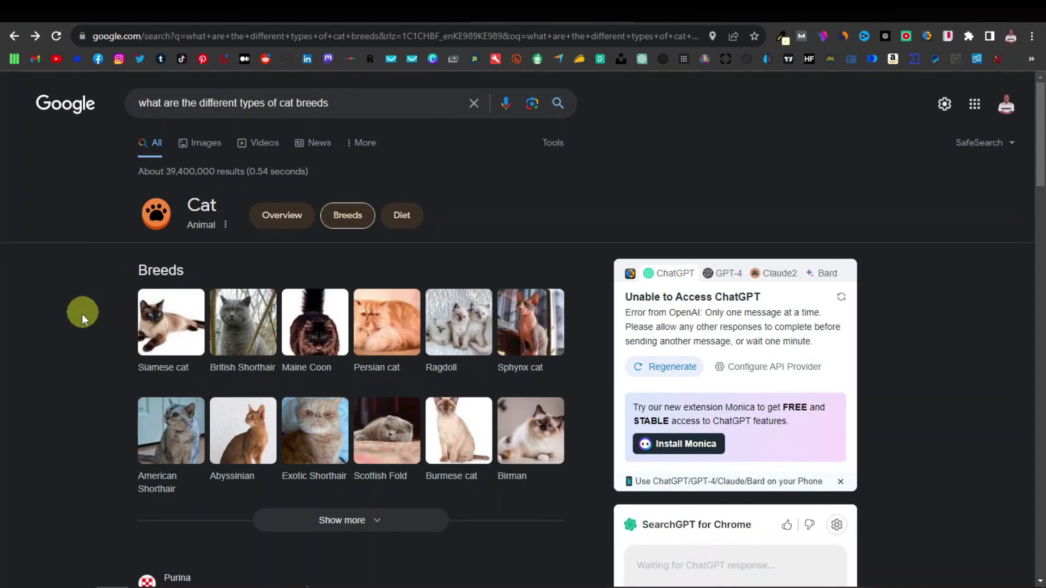
scroll(82, 315, "down", 5)
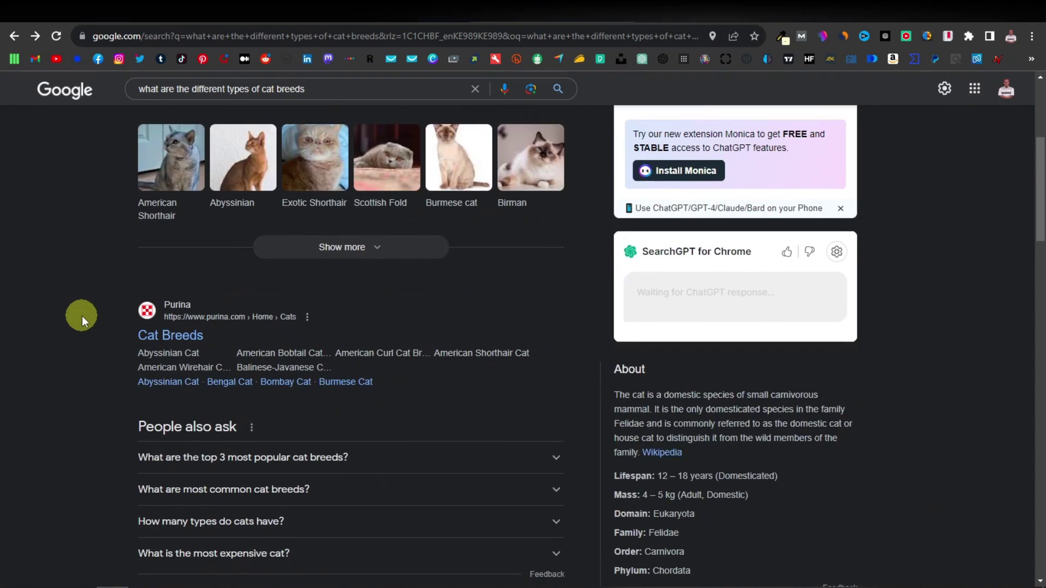
scroll(82, 316, "down", 3)
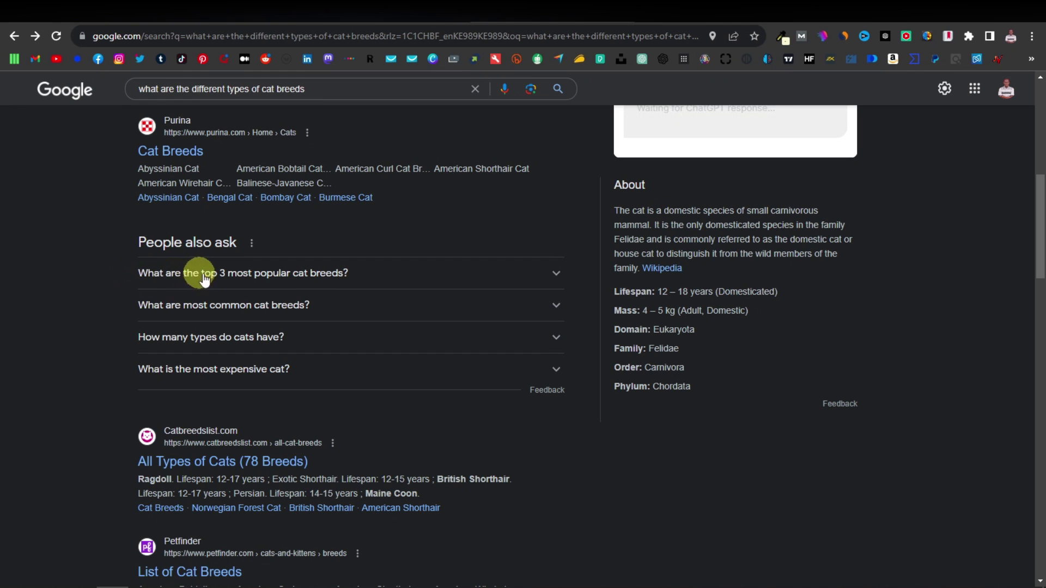
Step: Copy 'What are the top 3 most popular cat breeds?' and return to the Keyword Planner keyword field
triple_click(124, 270)
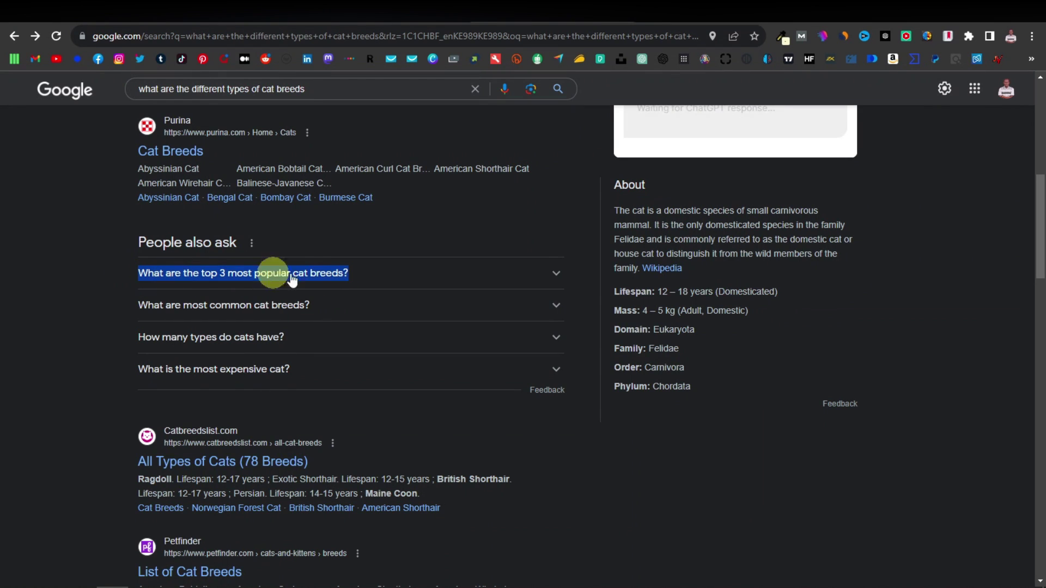
right_click(311, 274)
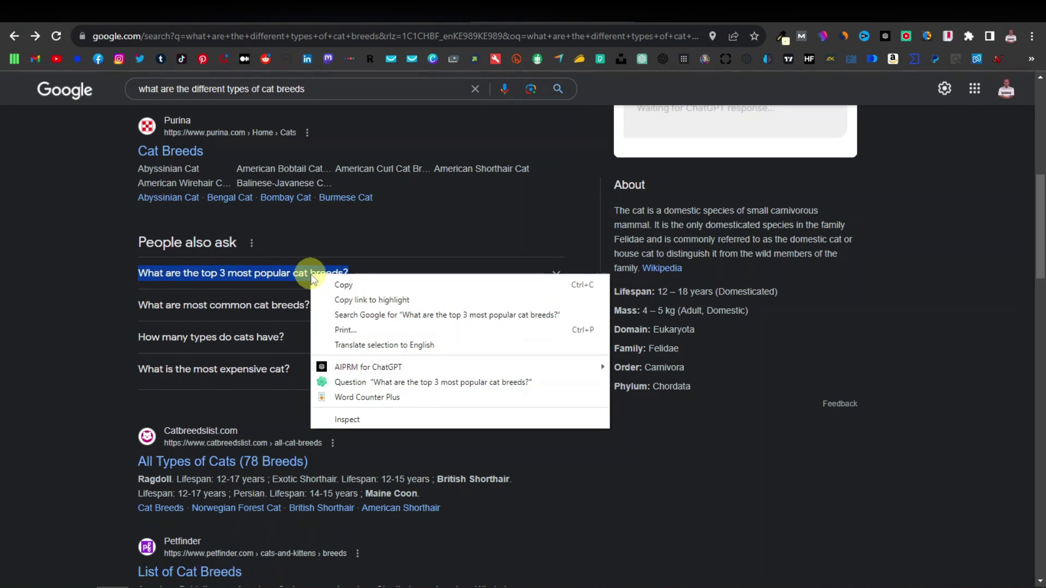
left_click(361, 290)
left_click(701, 6)
right_click(217, 262)
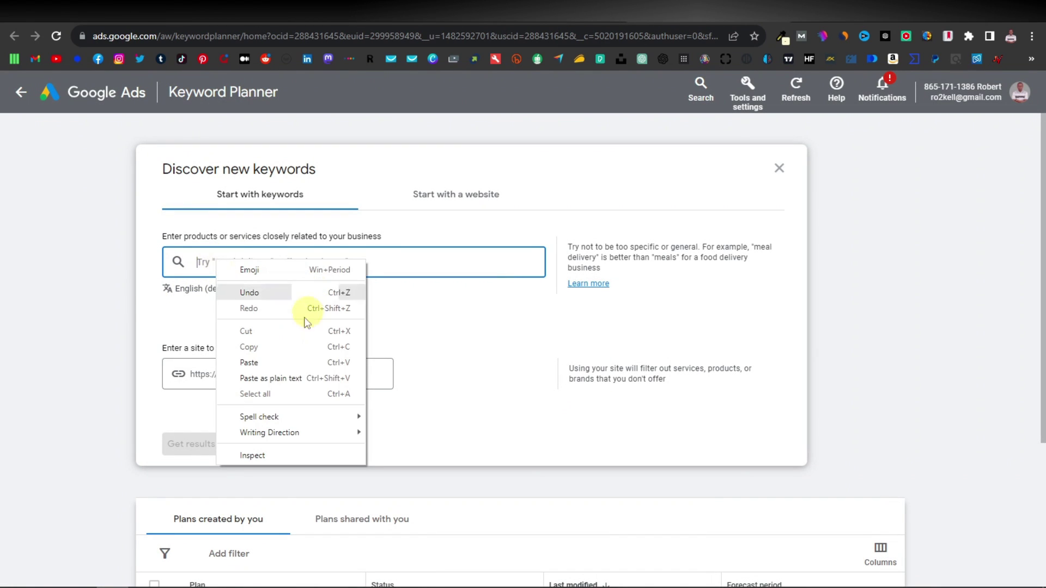
Step: Paste the question as keyword, get results showing 0–10 monthly searches, and sort by three month change
left_click(266, 361)
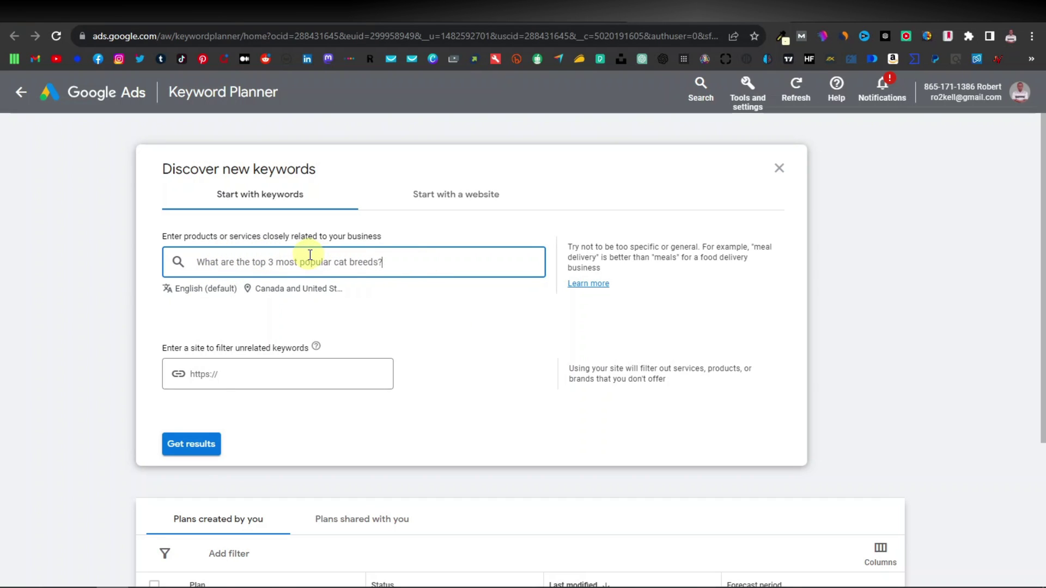
left_click(202, 442)
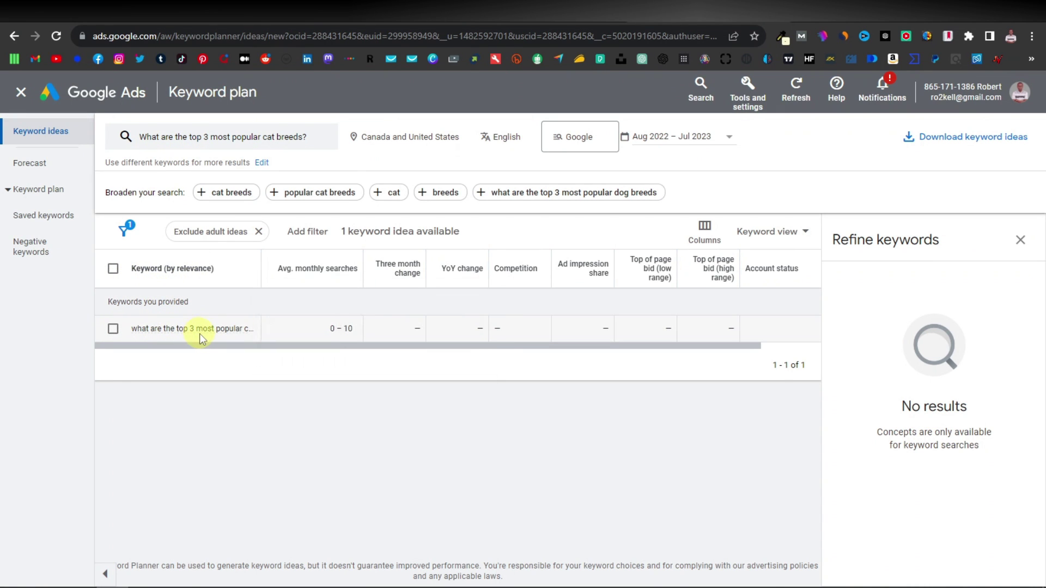
mouse_move(325, 272)
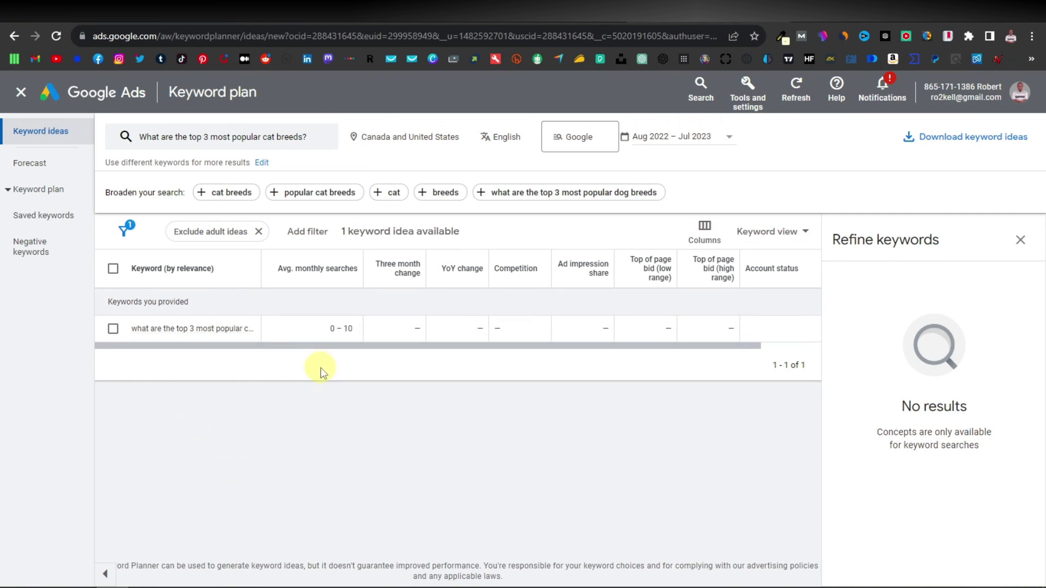
left_click(403, 274)
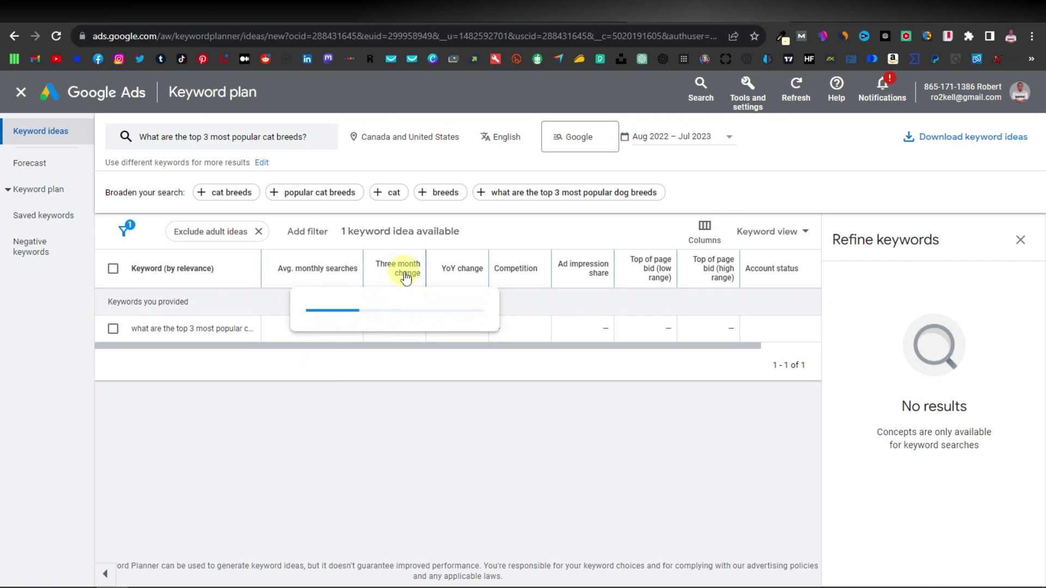
mouse_move(459, 273)
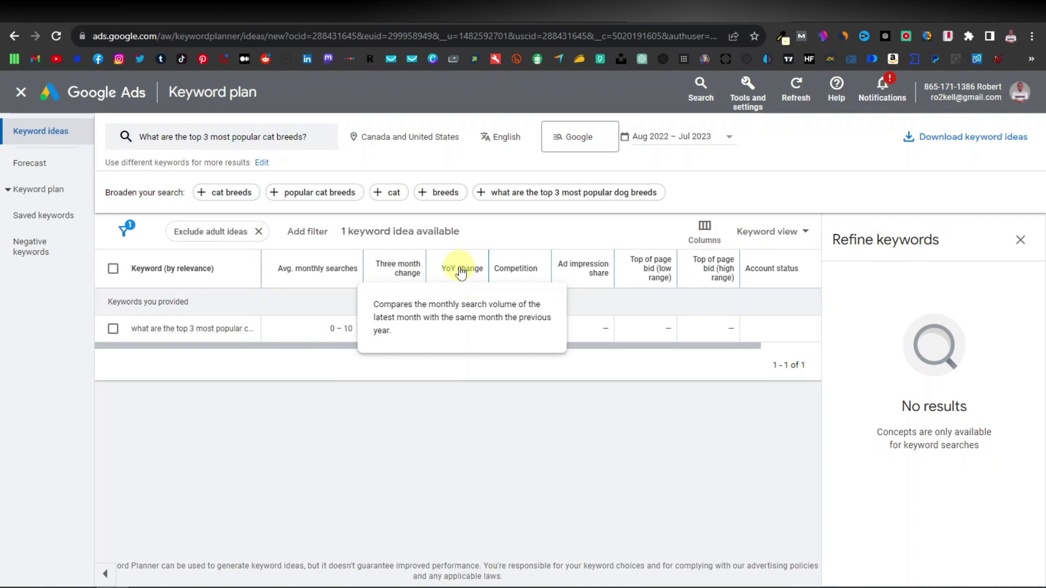
mouse_move(529, 276)
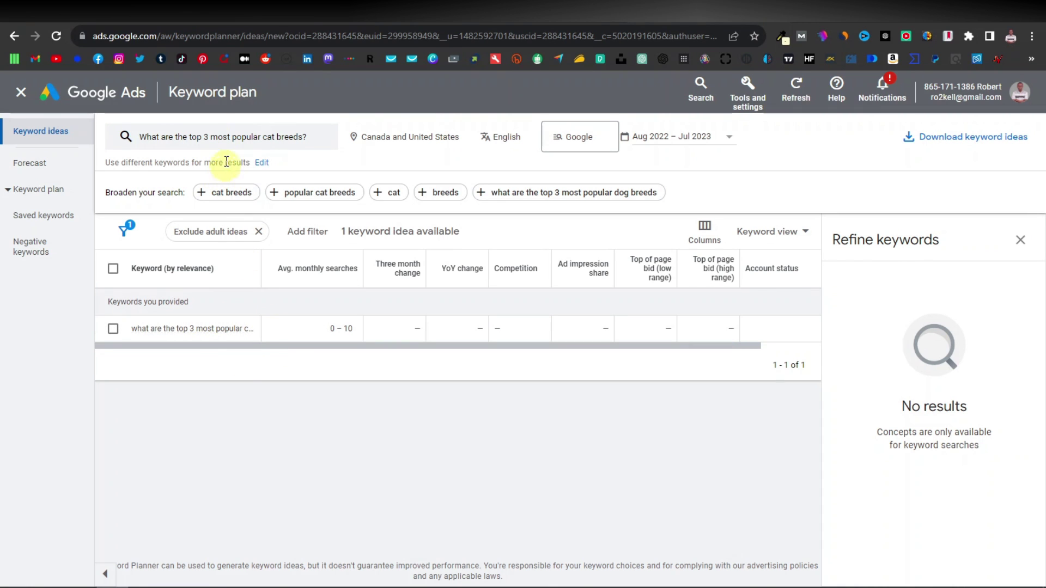
Step: Replace the keyword with 'What are the top most popular cat breeds?' and get its 2 keyword ideas
left_click(218, 136)
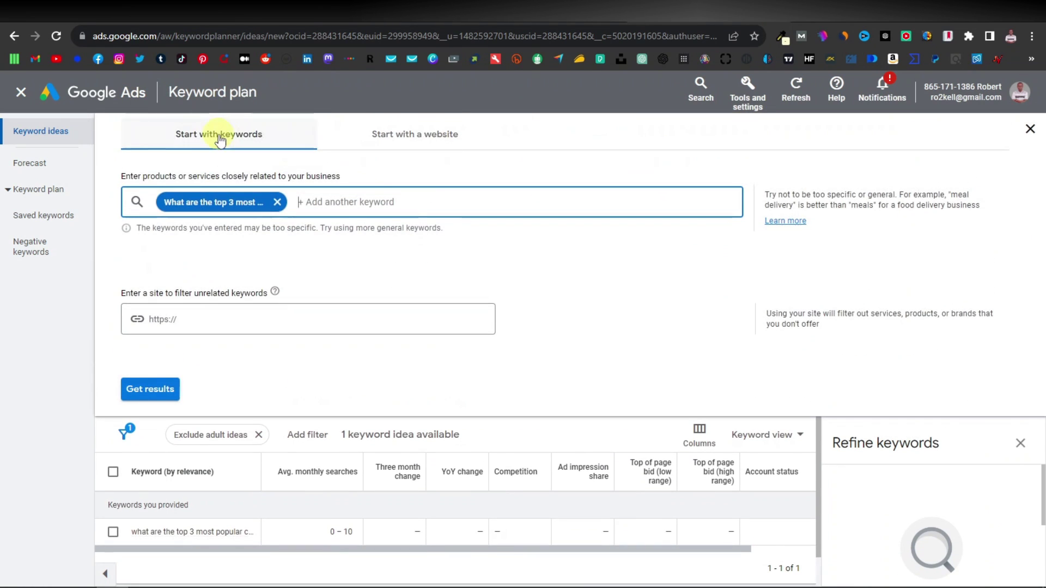
left_click(278, 202)
right_click(238, 201)
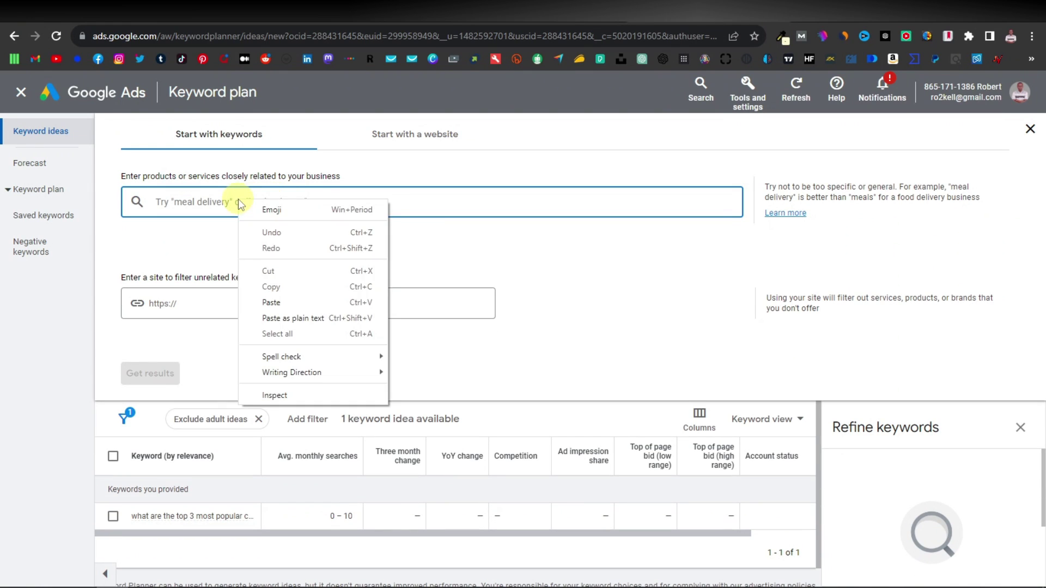
left_click(304, 299)
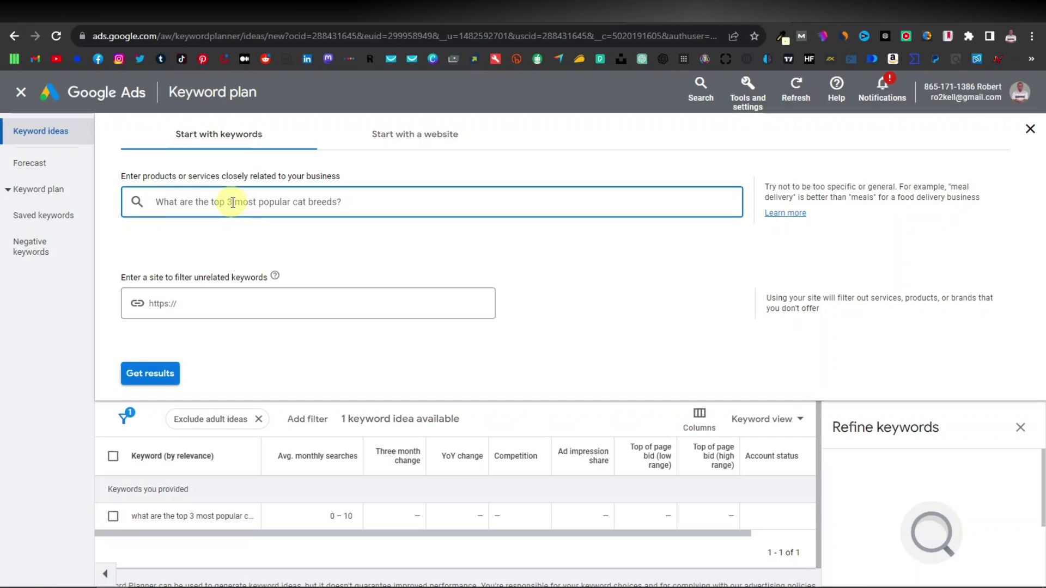
key("BackSpace")
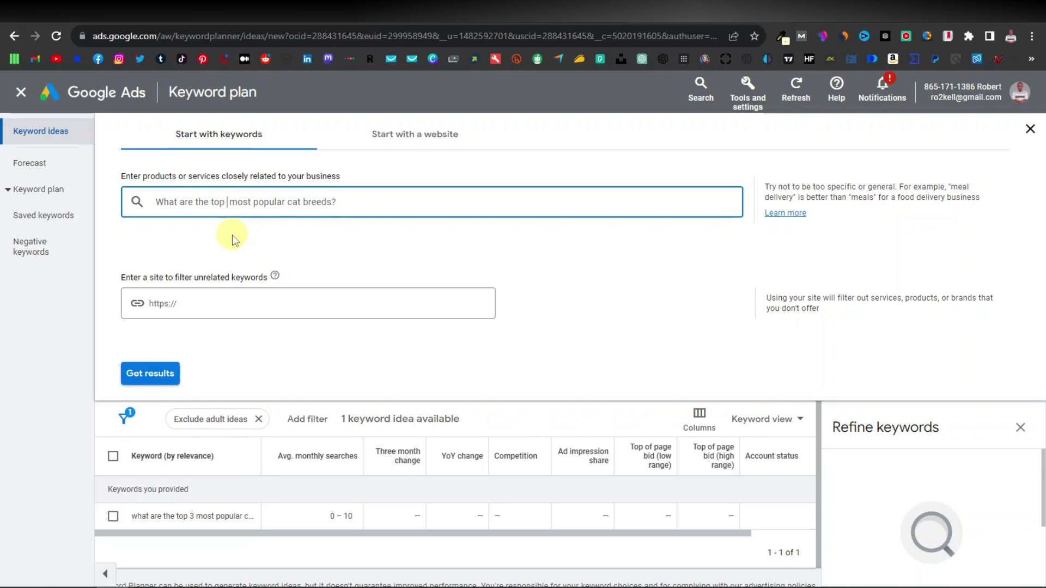
key("BackSpace")
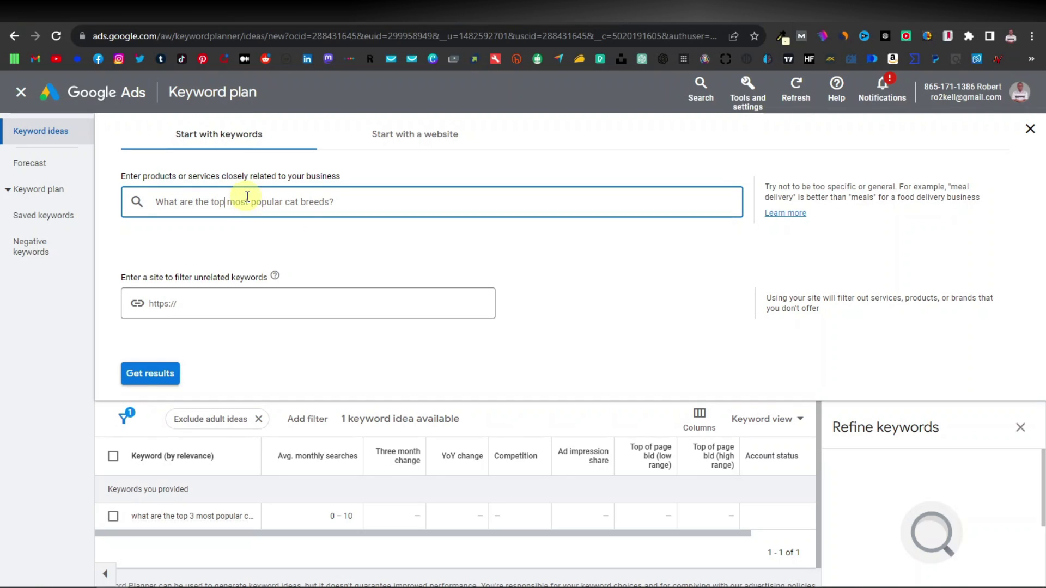
left_click(151, 373)
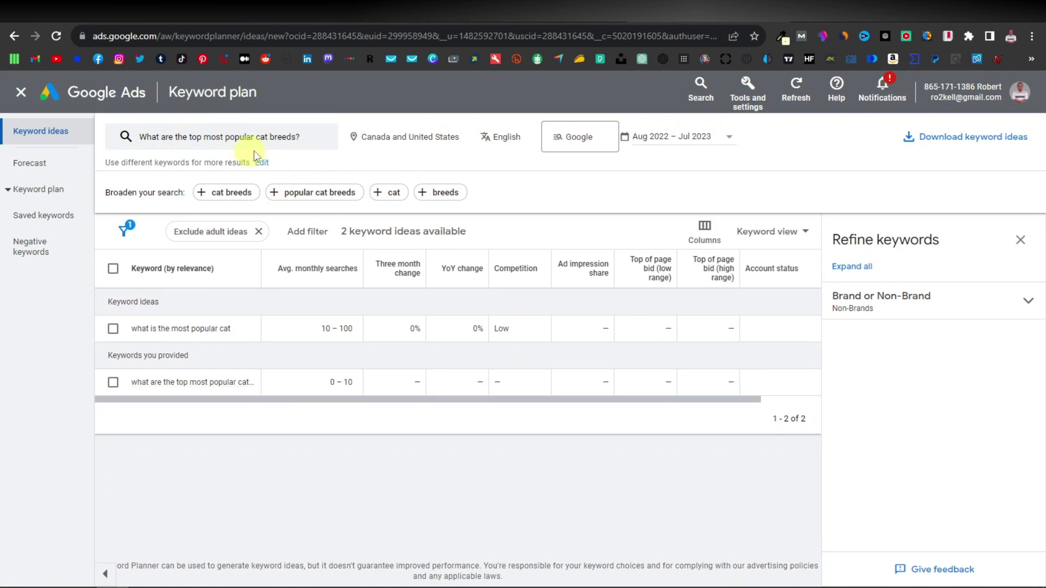
Step: Remove the old keyword and copy 'what are the different types of cat breeds' from Google's search box
left_click(264, 137)
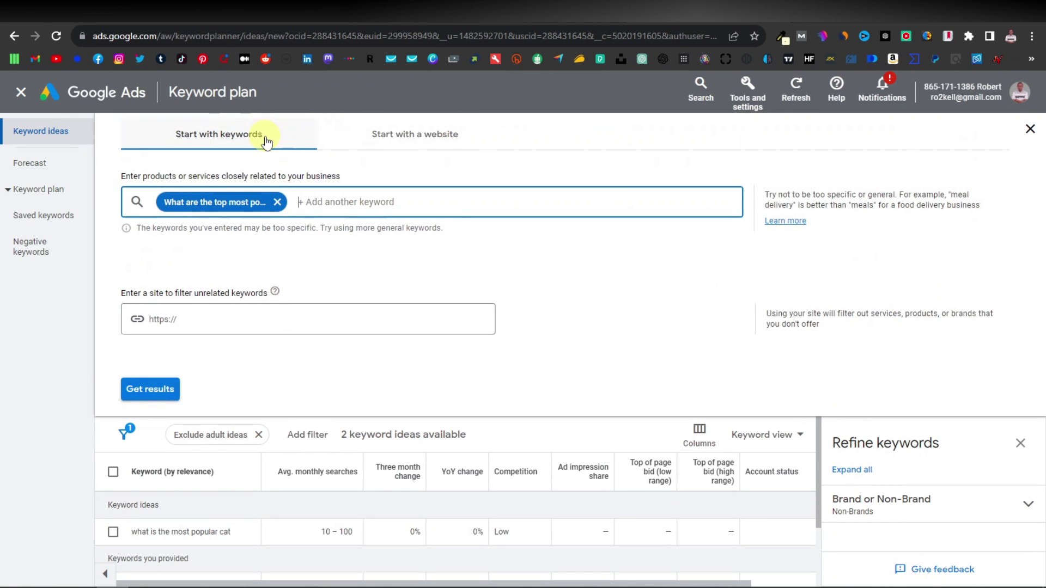
left_click(278, 202)
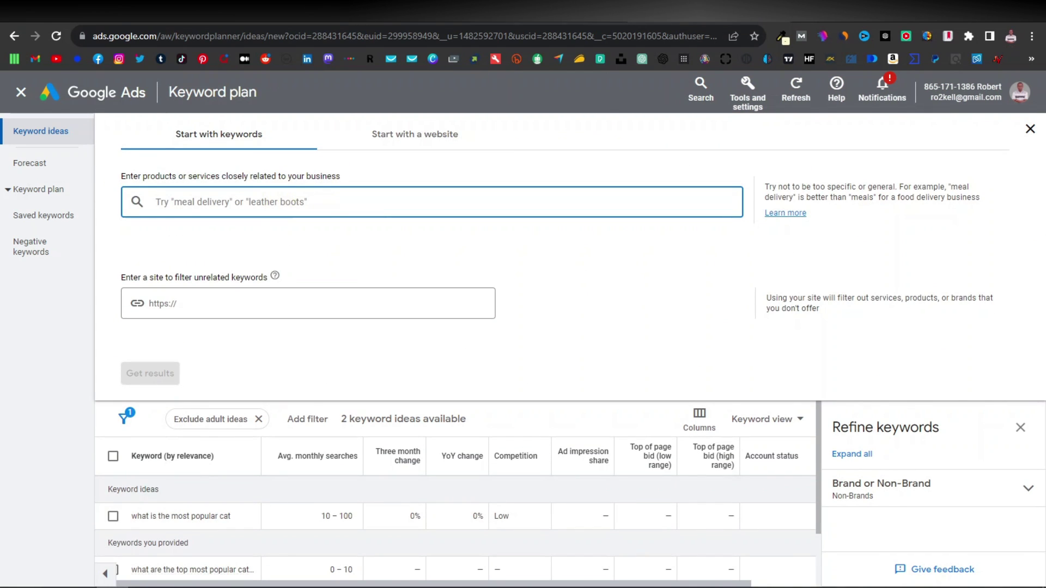
left_click(474, 40)
scroll(139, 316, "up", 8)
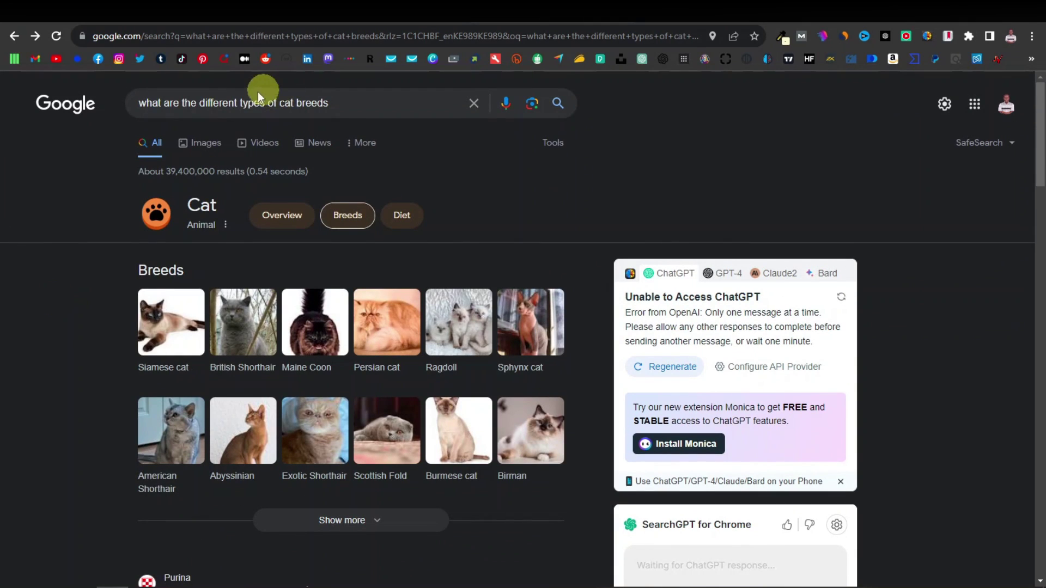
triple_click(248, 103)
right_click(248, 104)
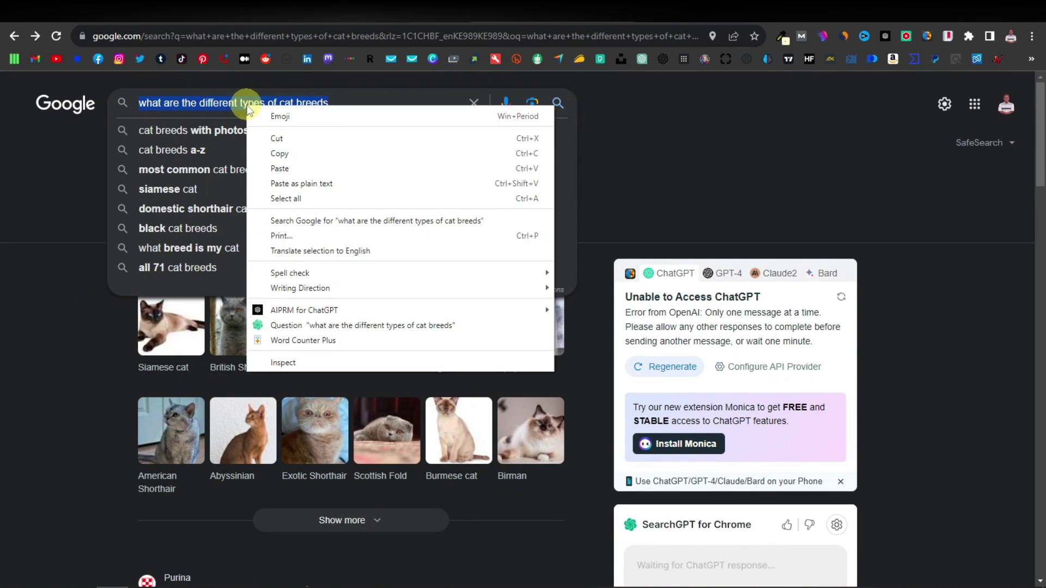
left_click(283, 146)
Step: Paste that query into Keyword Planner and get its 22 keyword ideas
key("ctrl+shift+Tab")
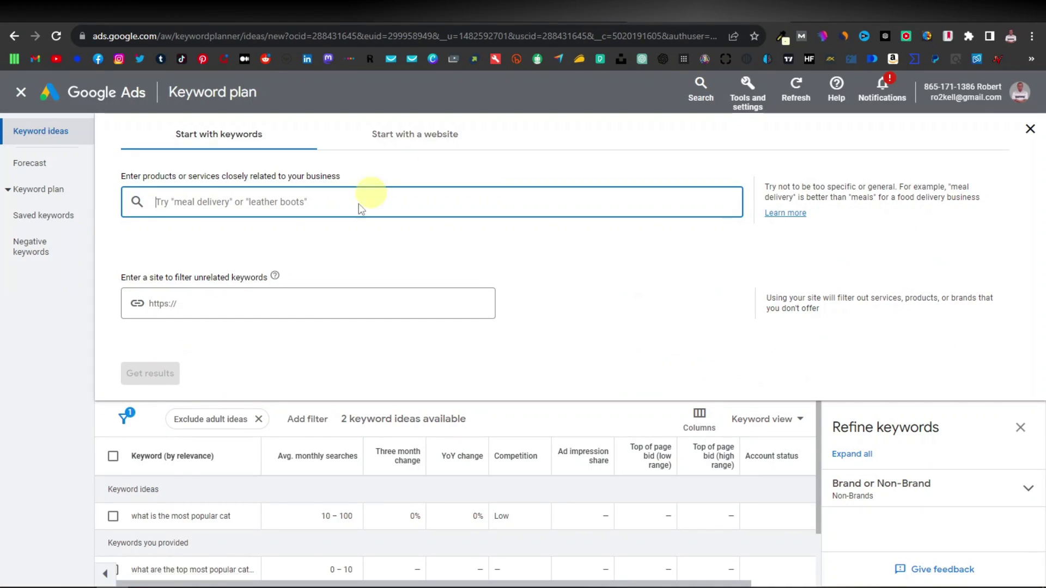
right_click(280, 203)
left_click(311, 307)
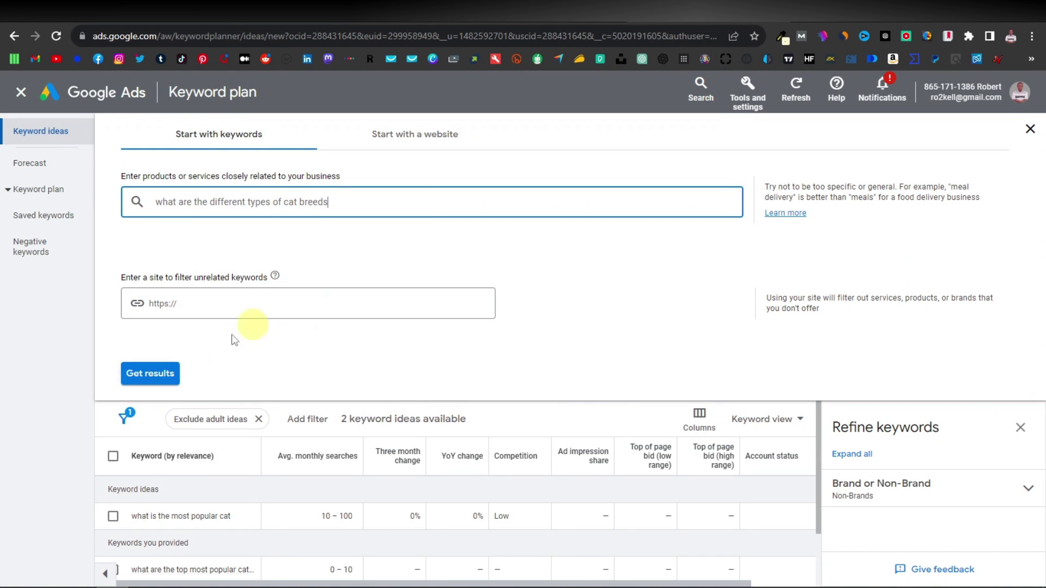
left_click(154, 373)
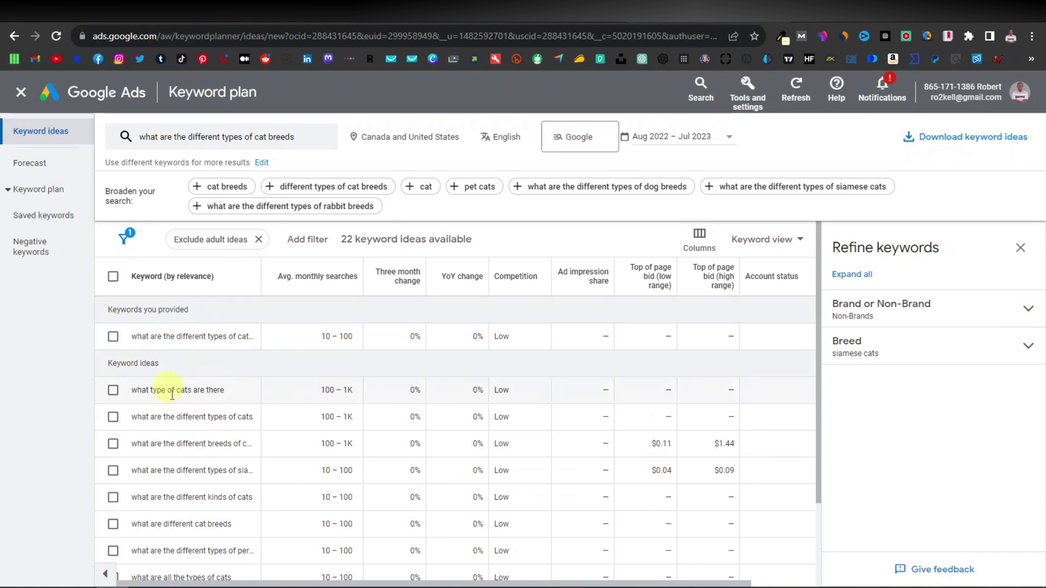
scroll(182, 381, "down", 2)
Step: Review the 22 cat breed ideas, drag the Keyword column wider, and switch to the chat.openai.com tab
scroll(206, 414, "up", 1)
scroll(206, 417, "up", 1)
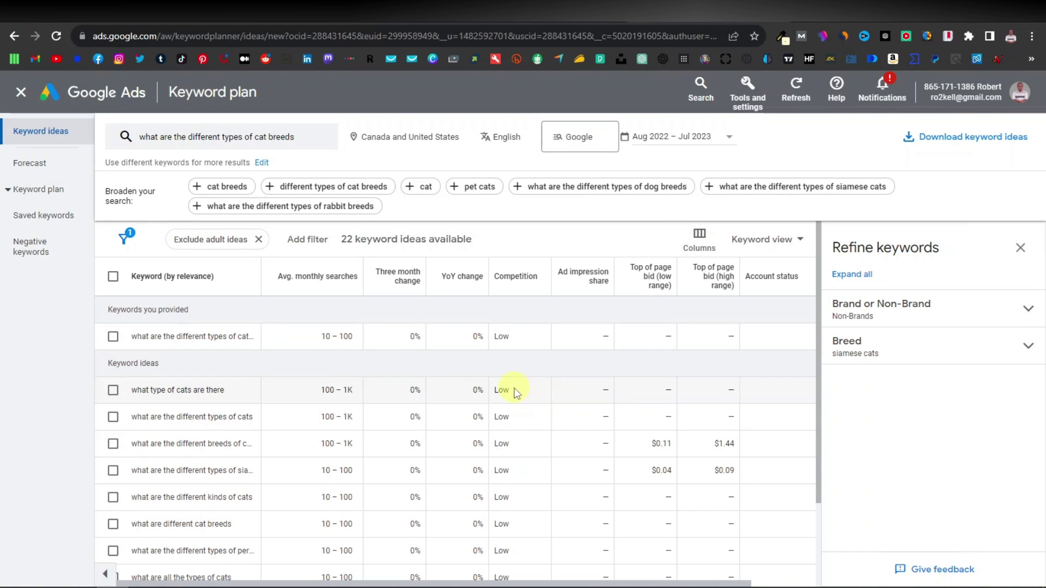
scroll(509, 515, "down", 2)
scroll(513, 526, "up", 2)
left_click_drag(261, 271, 307, 271)
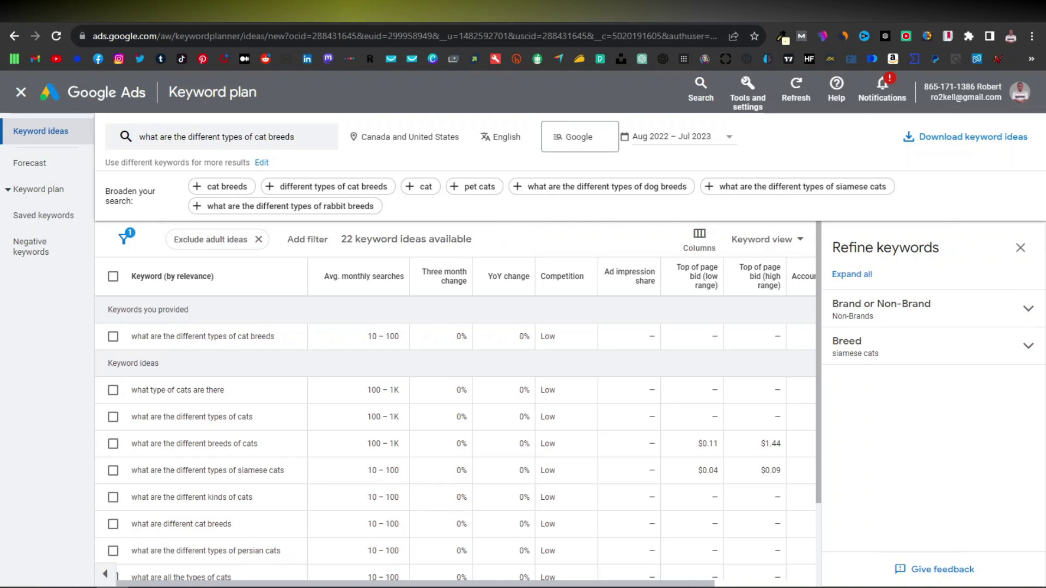
left_click(397, 11)
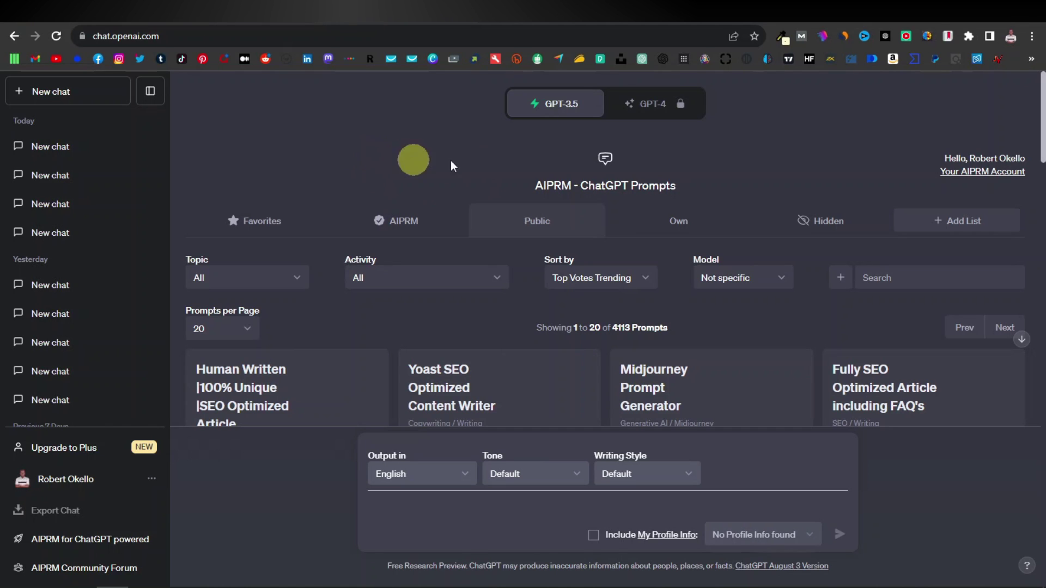
Step: Browse the AIPRM prompt list to the Keyword Strategy card and back, then switch to the extensions article
left_click_drag(533, 184, 693, 186)
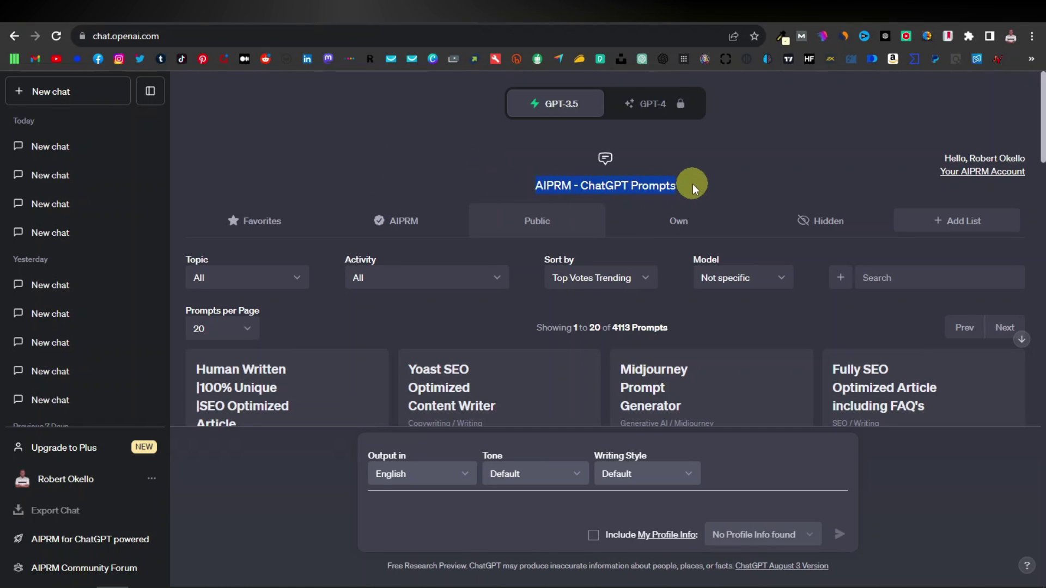
left_click_drag(525, 188, 666, 187)
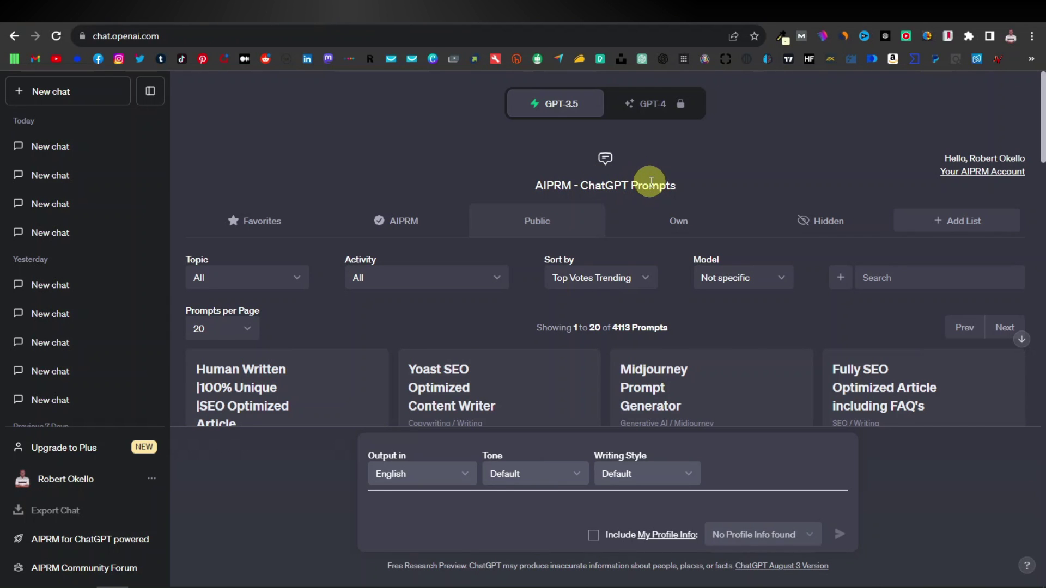
scroll(651, 183, "down", 10)
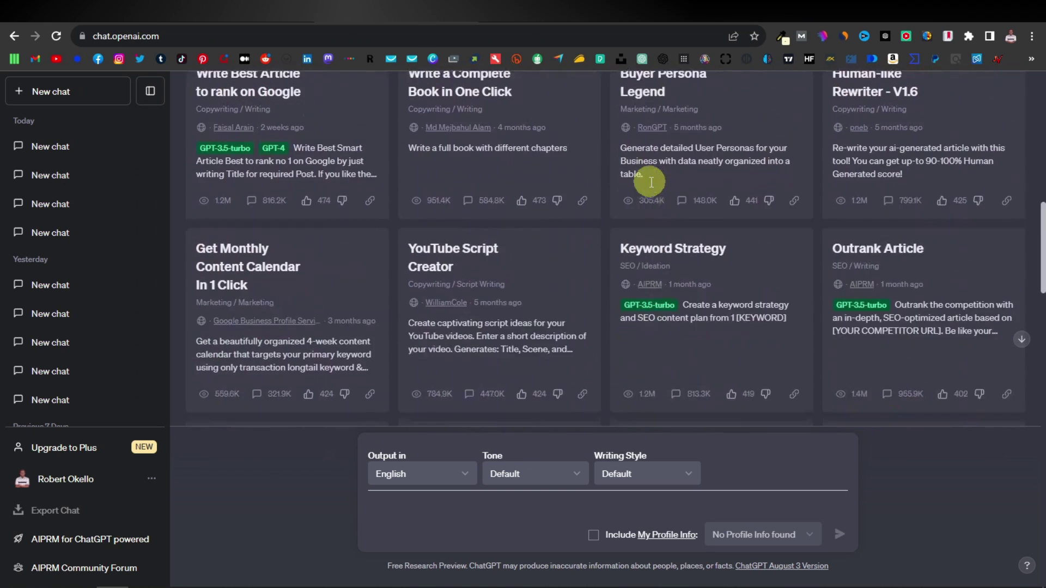
scroll(651, 187, "down", 1)
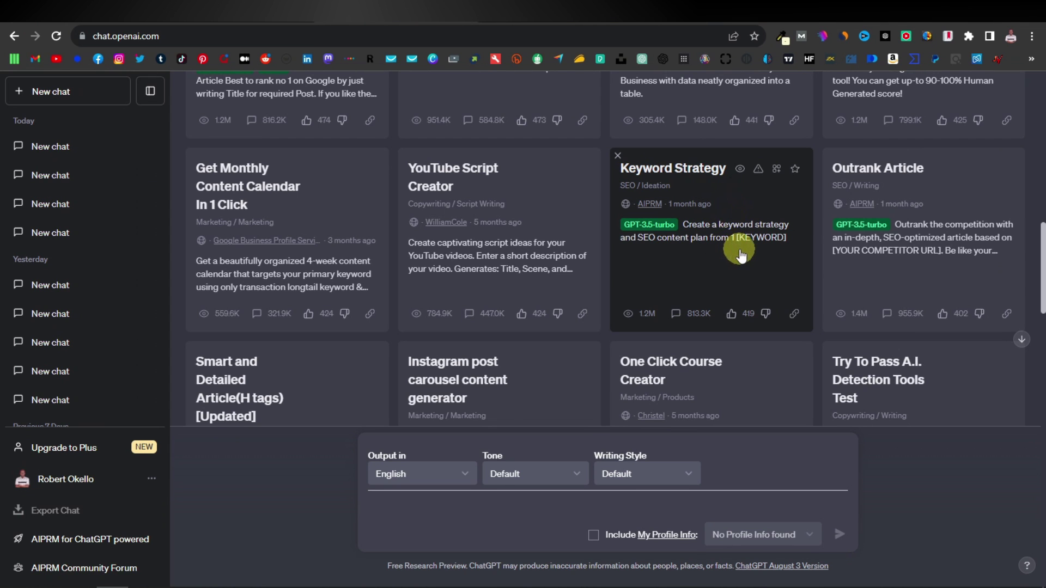
scroll(741, 255, "up", 10)
left_click_drag(531, 185, 687, 175)
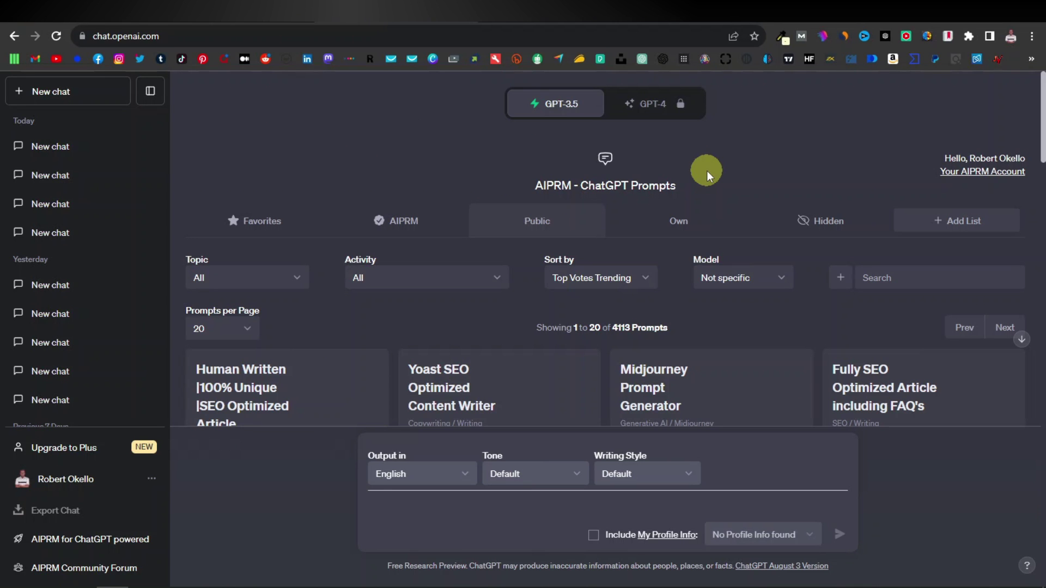
left_click(627, 11)
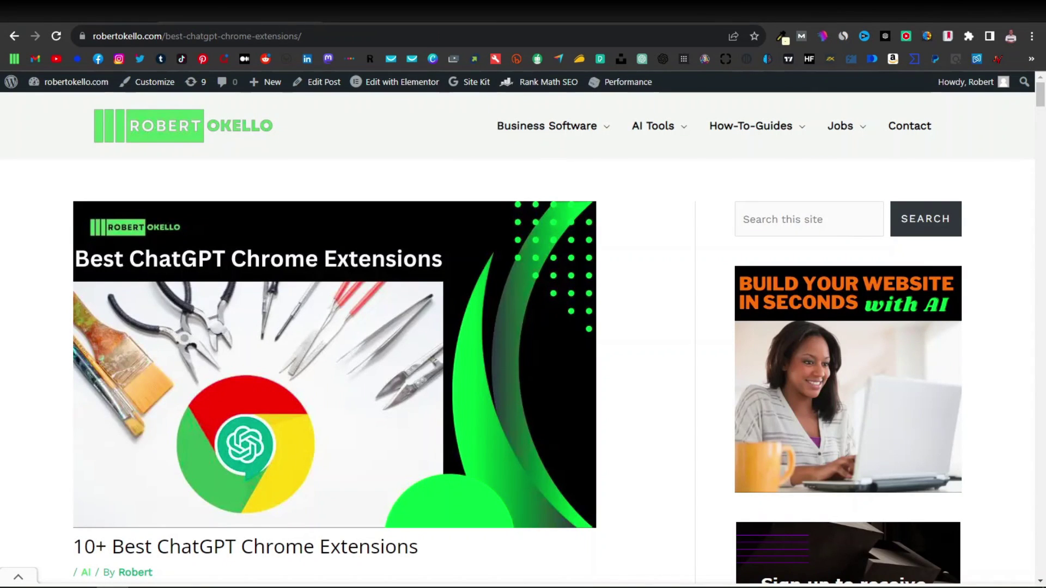
Step: Read the article's AIPRM for ChatGPT section and Download AIPRM extension link, then return to ChatGPT
mouse_move(676, 149)
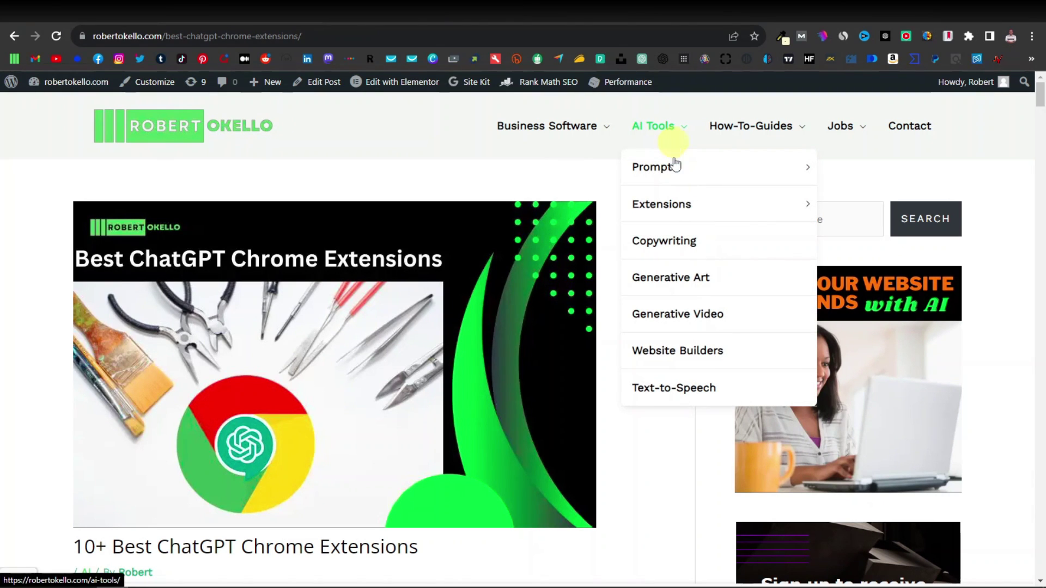
mouse_move(678, 210)
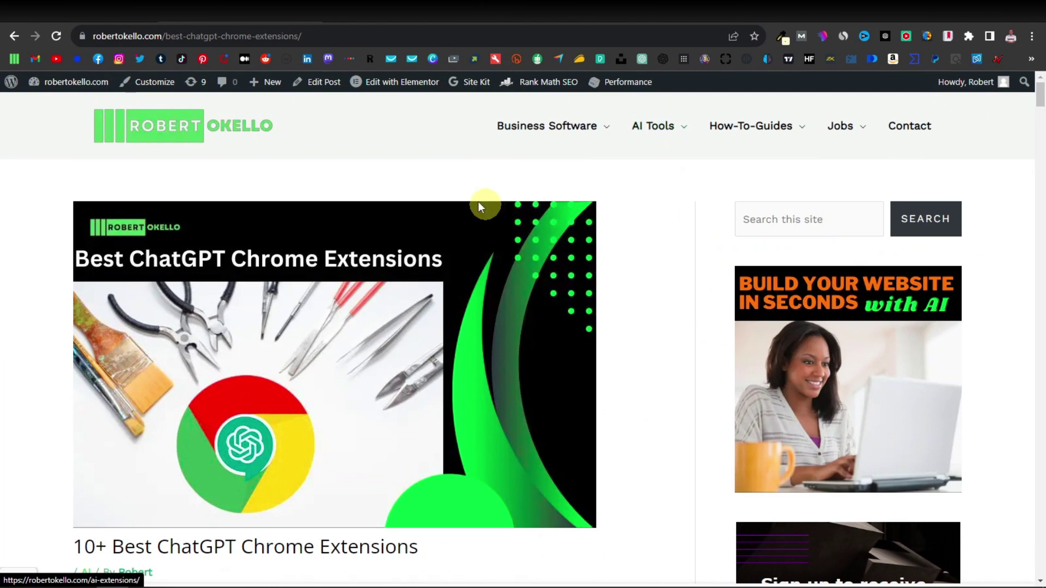
scroll(346, 316, "down", 12)
scroll(183, 341, "down", 3)
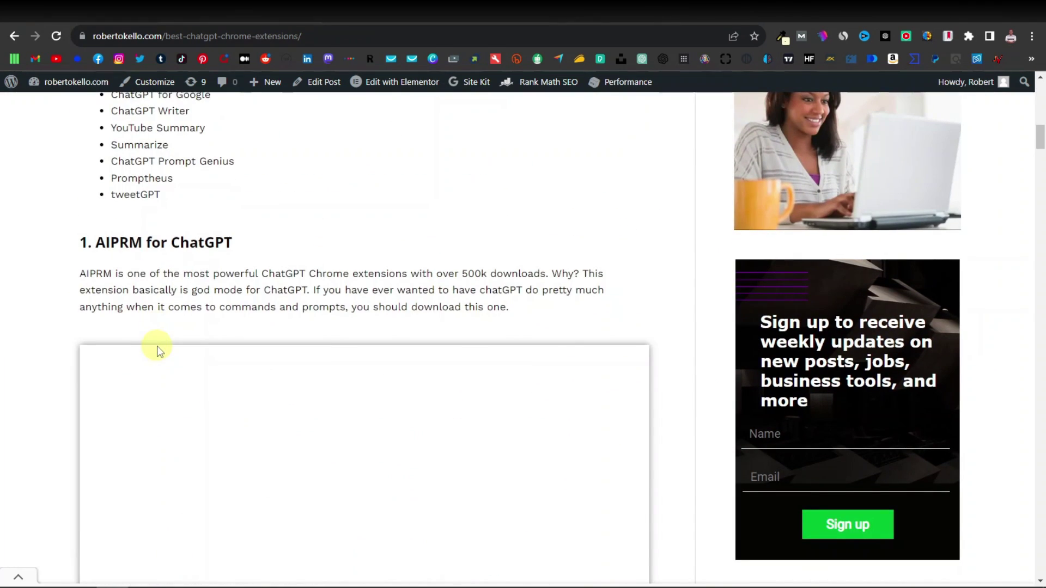
scroll(194, 348, "down", 6)
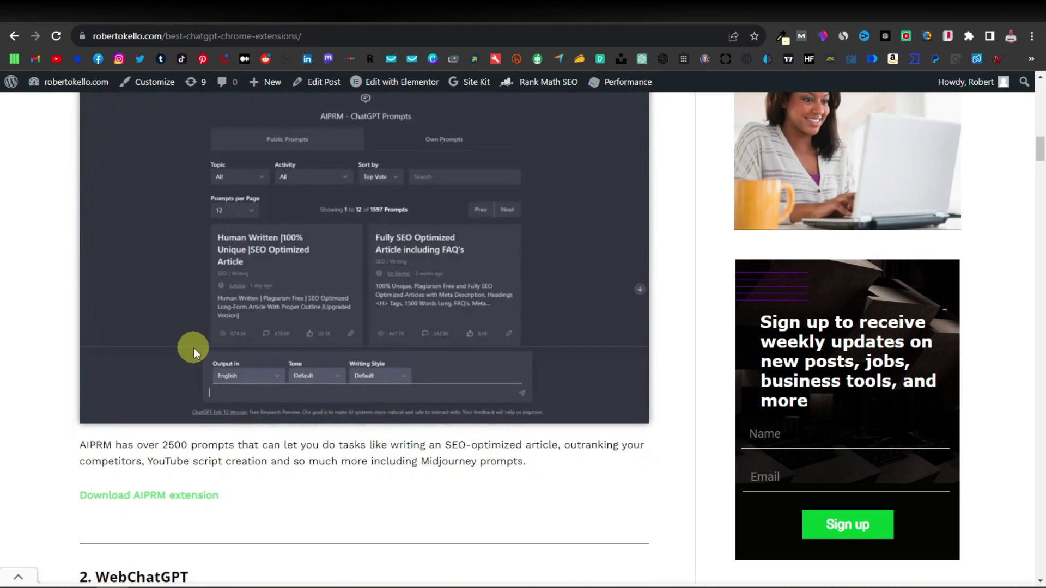
left_click_drag(77, 370, 245, 376)
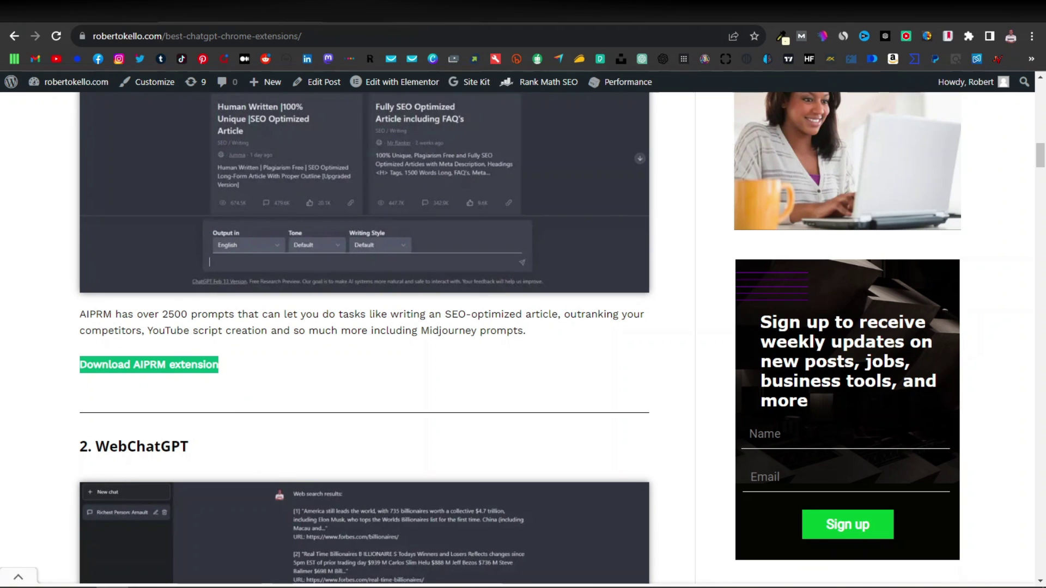
left_click(355, 11)
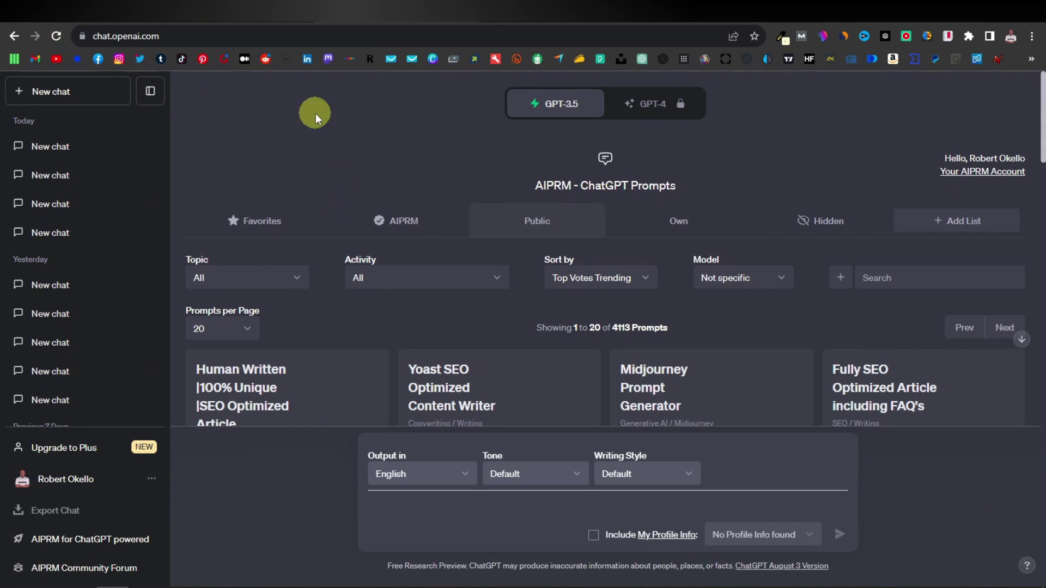
Step: Scroll the AIPRM prompt library and select the Keyword Strategy prompt
scroll(610, 282, "down", 3)
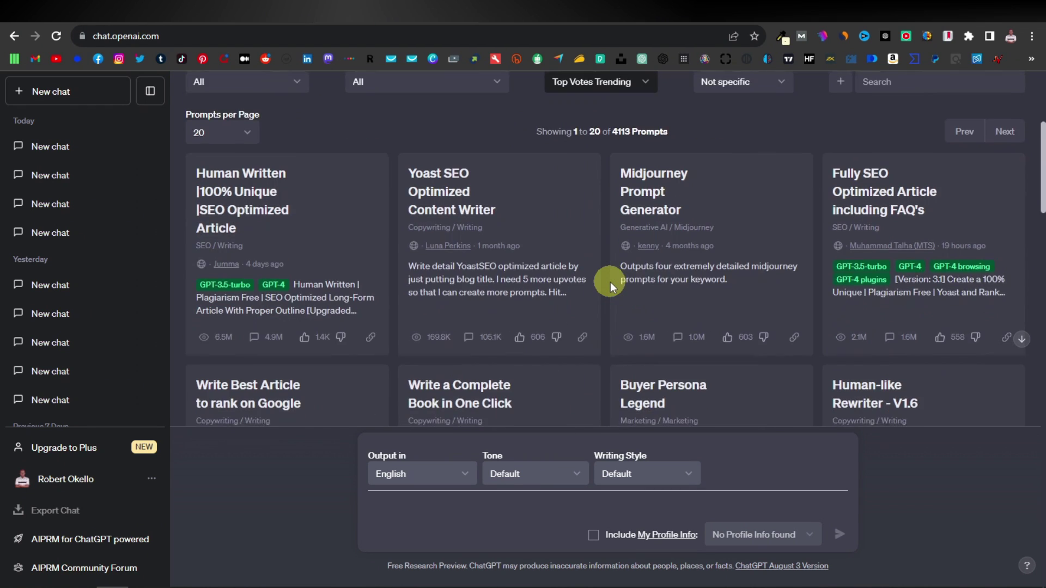
scroll(611, 282, "down", 5)
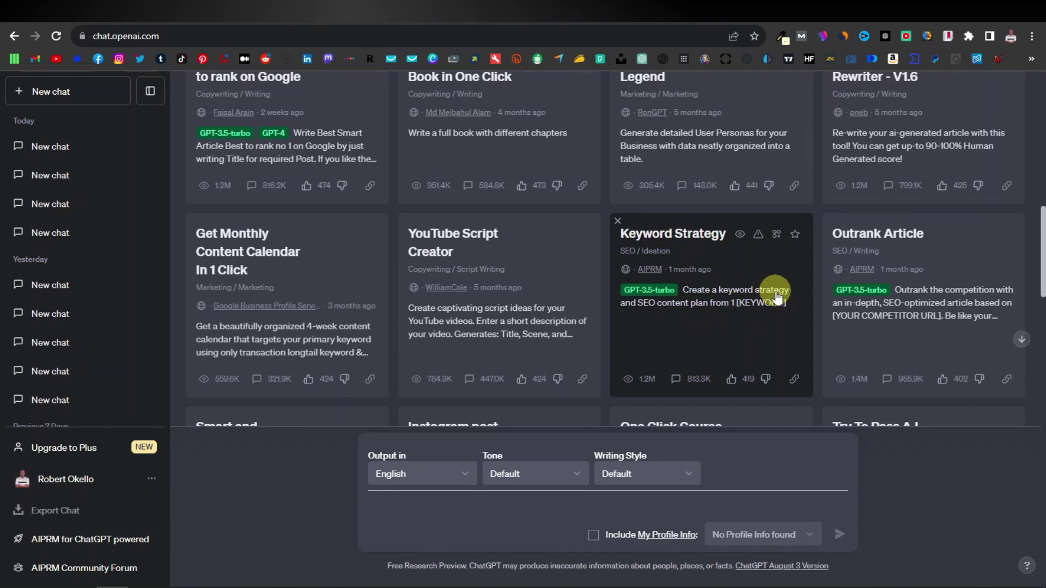
left_click(728, 311)
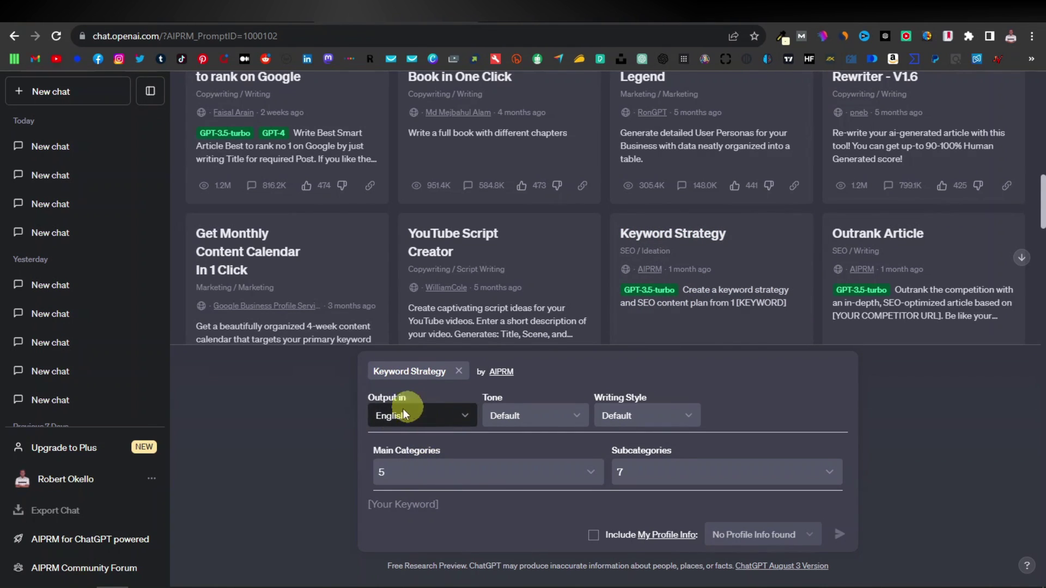
Step: Set output to English with 5 main categories and 7 subcategories
left_click(460, 417)
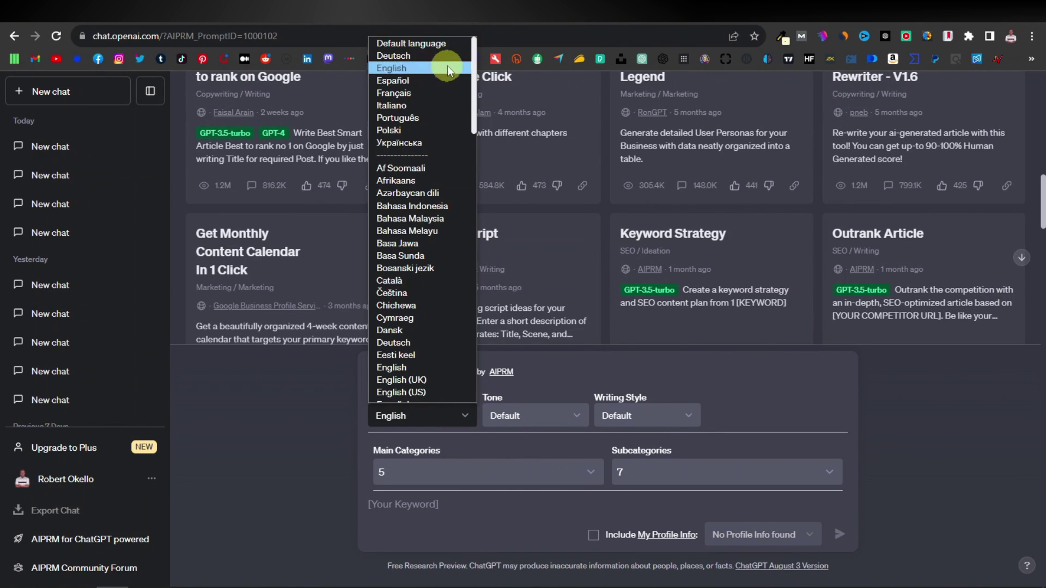
scroll(440, 241, "down", 20)
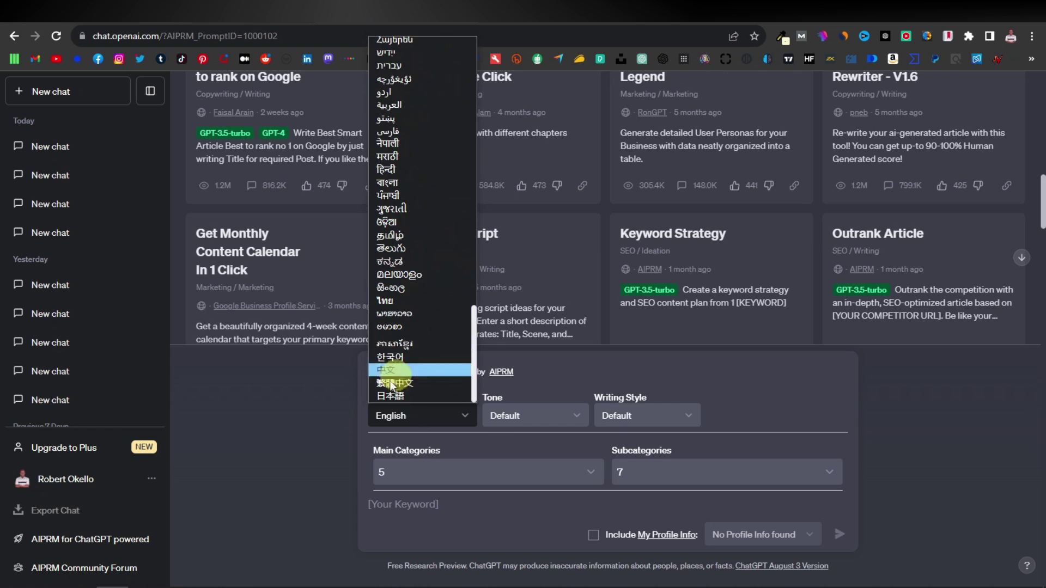
left_click(322, 401)
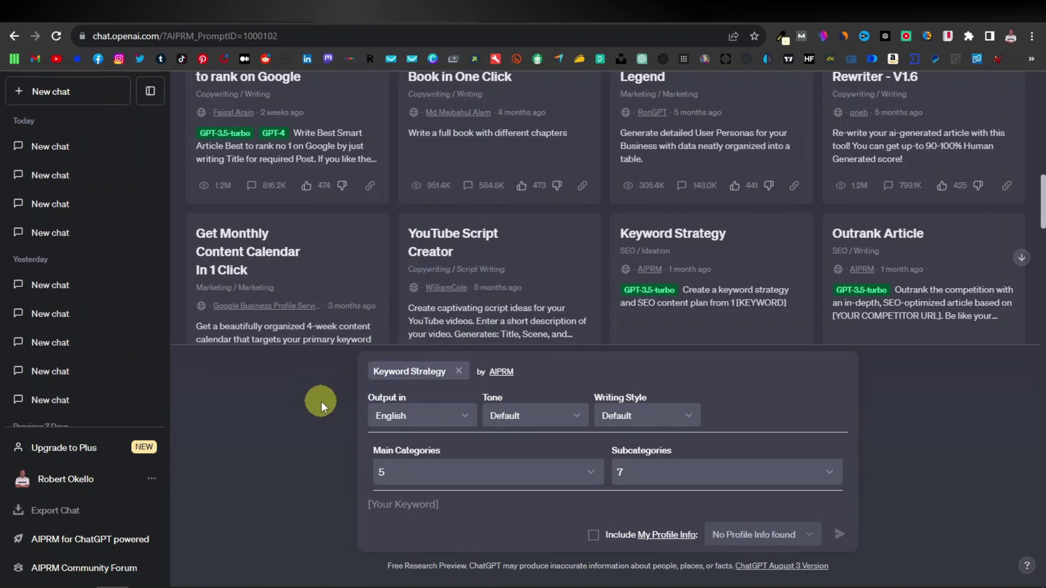
left_click(426, 474)
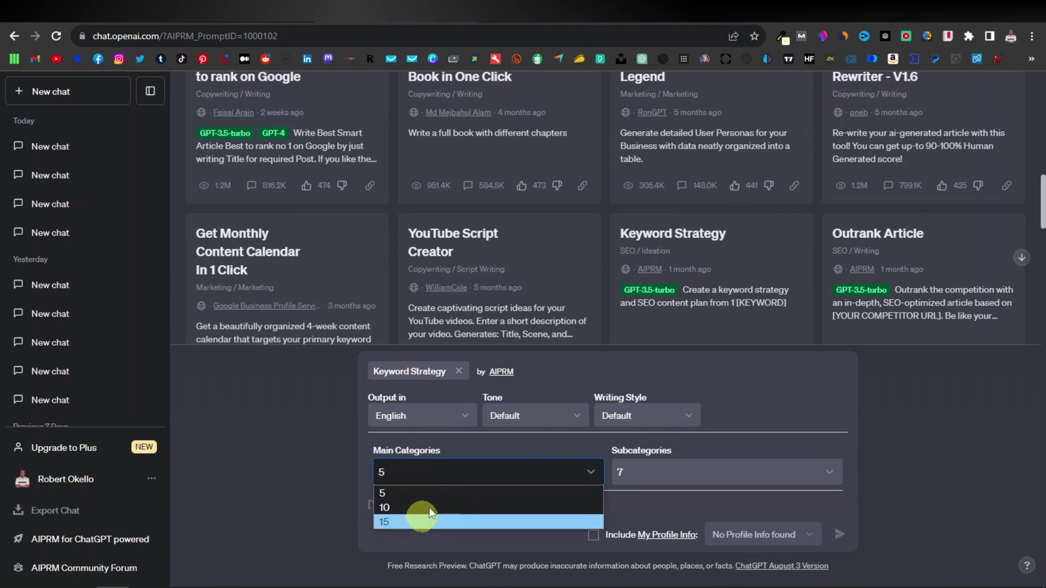
left_click(434, 472)
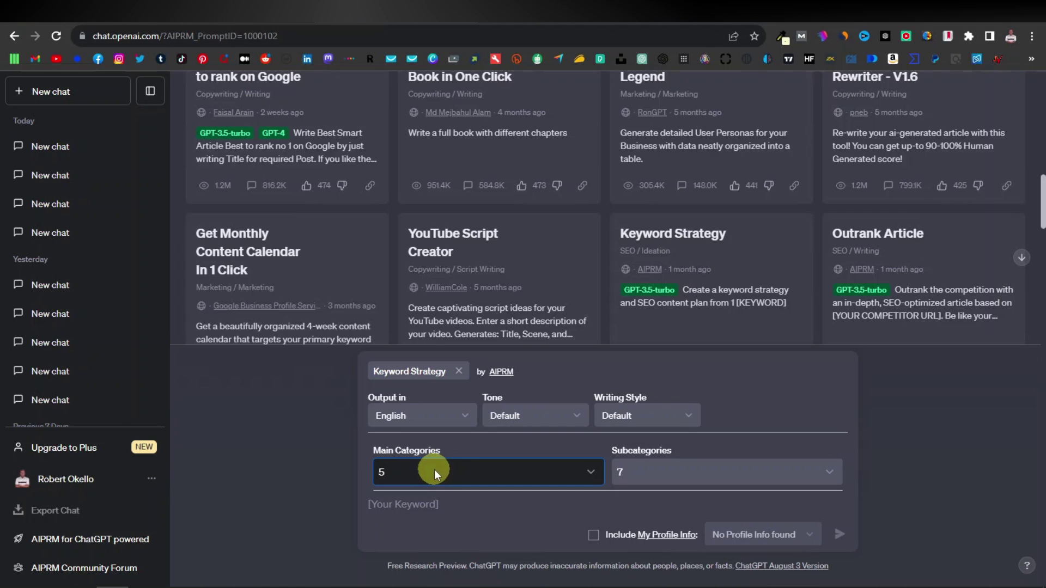
left_click(661, 472)
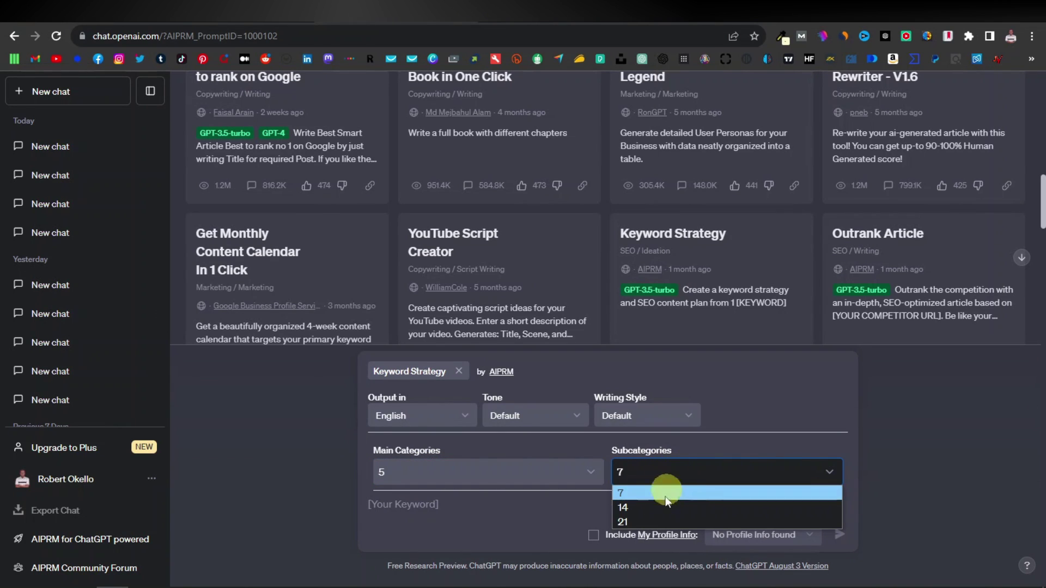
left_click(554, 515)
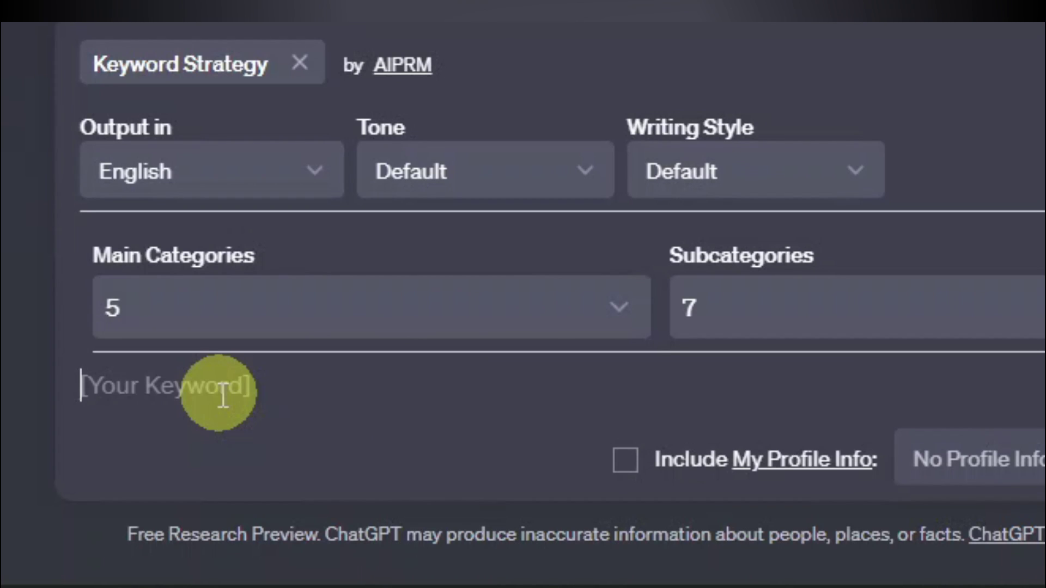
Step: Submit 'types of cats' as the Keyword Strategy keyword
type("types")
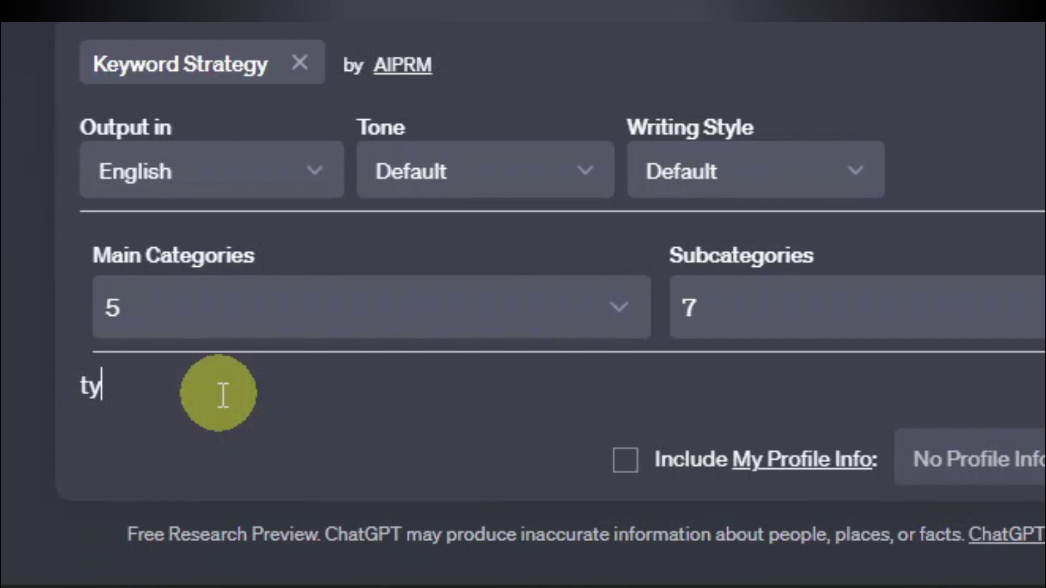
type(" of cats")
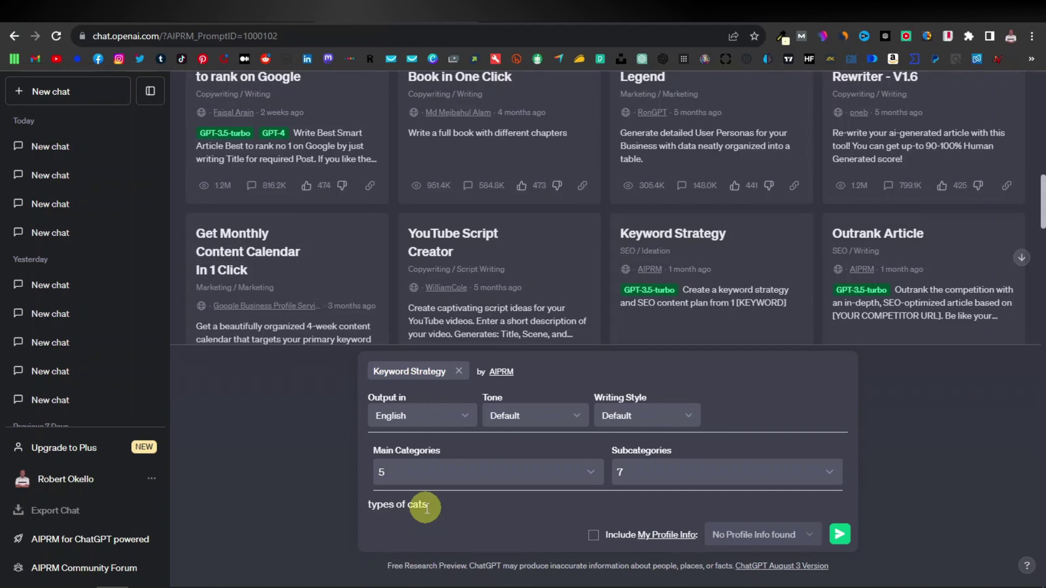
key("Return")
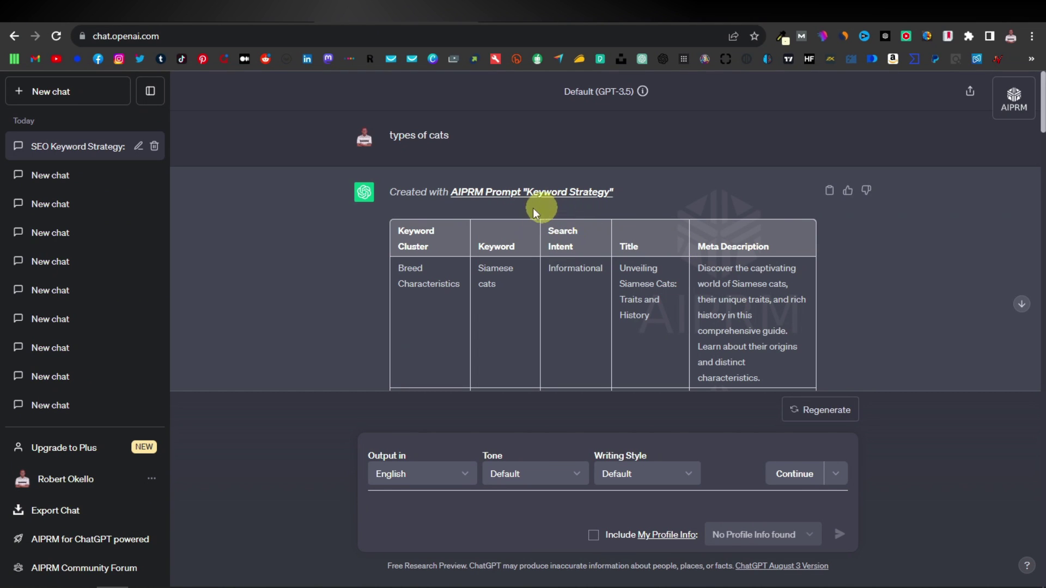
scroll(420, 237, "down", 1)
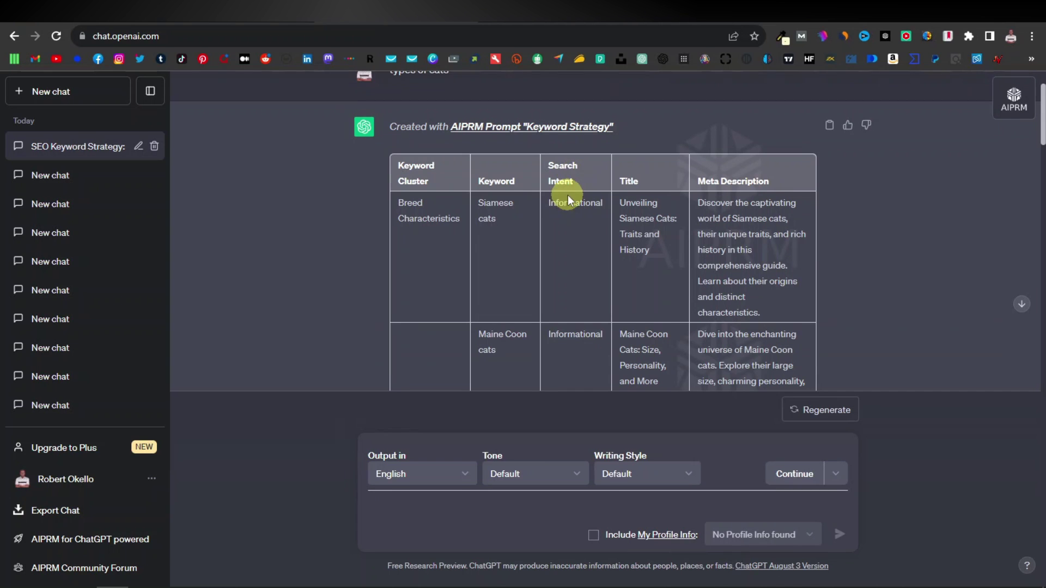
scroll(567, 203, "down", 5)
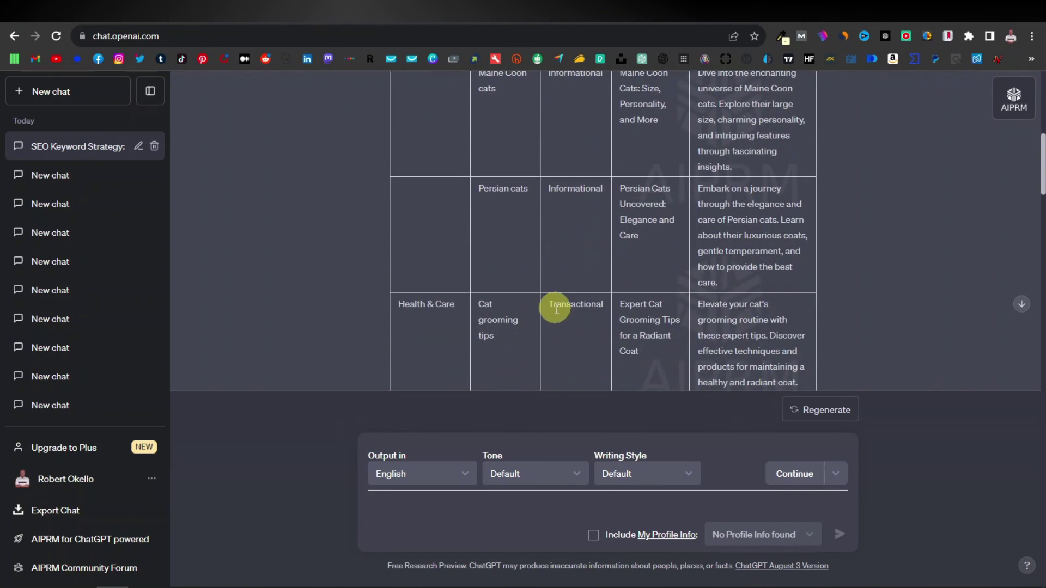
mouse_move(550, 306)
left_mouse_down()
mouse_move(599, 301)
mouse_move(585, 305)
left_mouse_up()
left_click(573, 306)
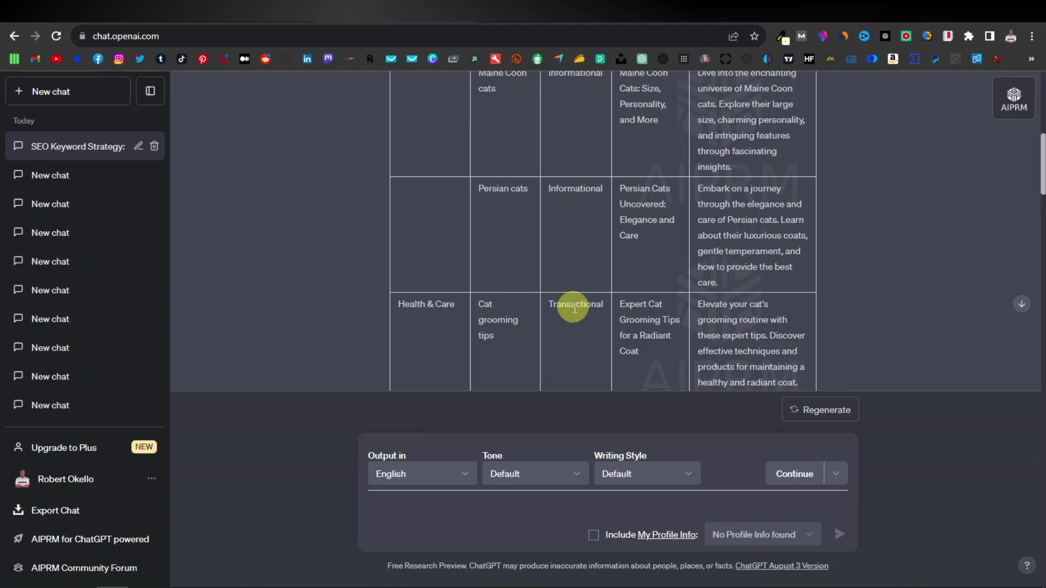
scroll(574, 308, "up", 10)
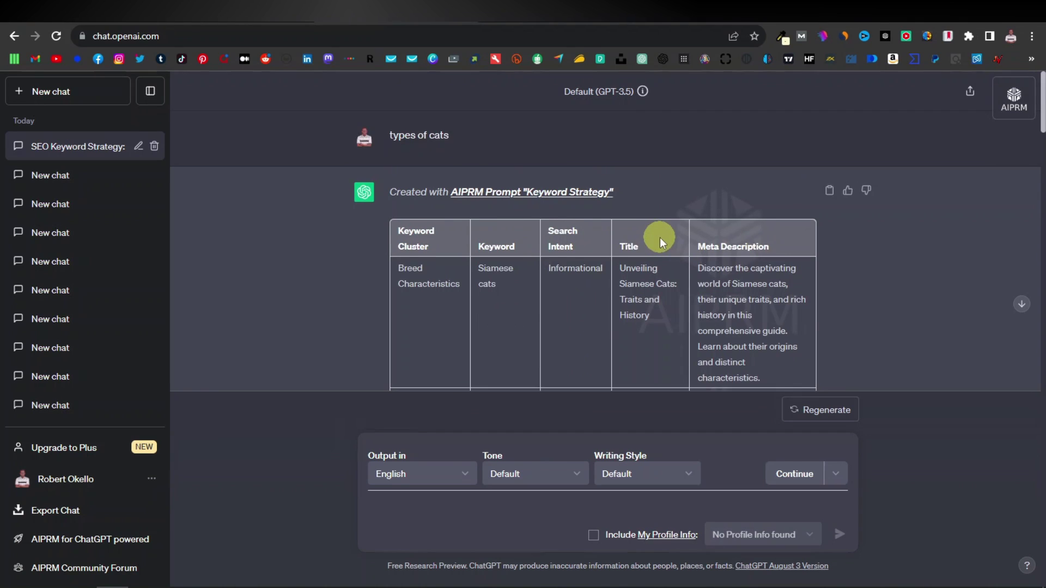
scroll(660, 238, "down", 1)
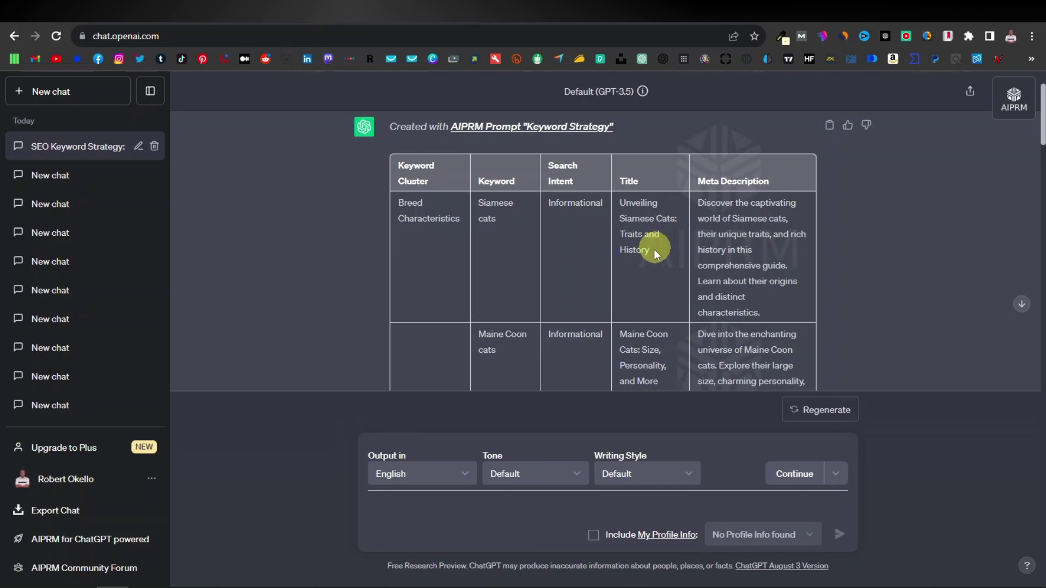
scroll(654, 257, "down", 2)
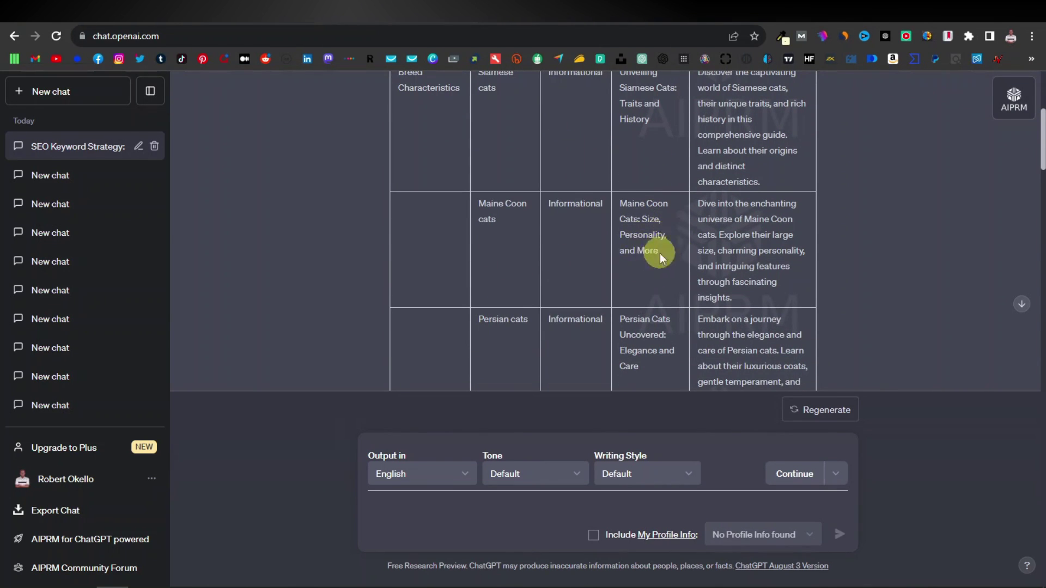
scroll(638, 271, "down", 1)
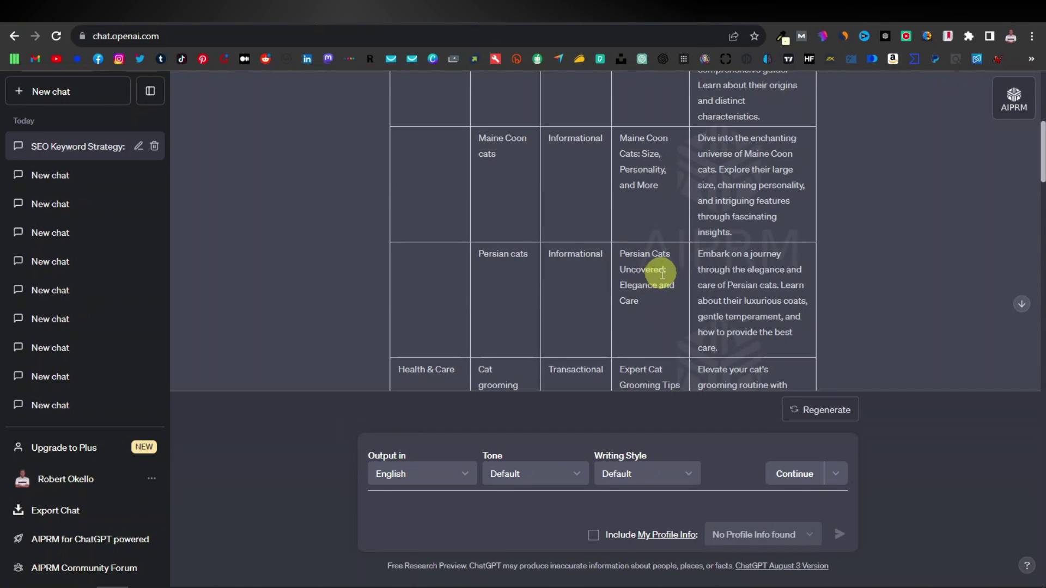
scroll(652, 307, "up", 1)
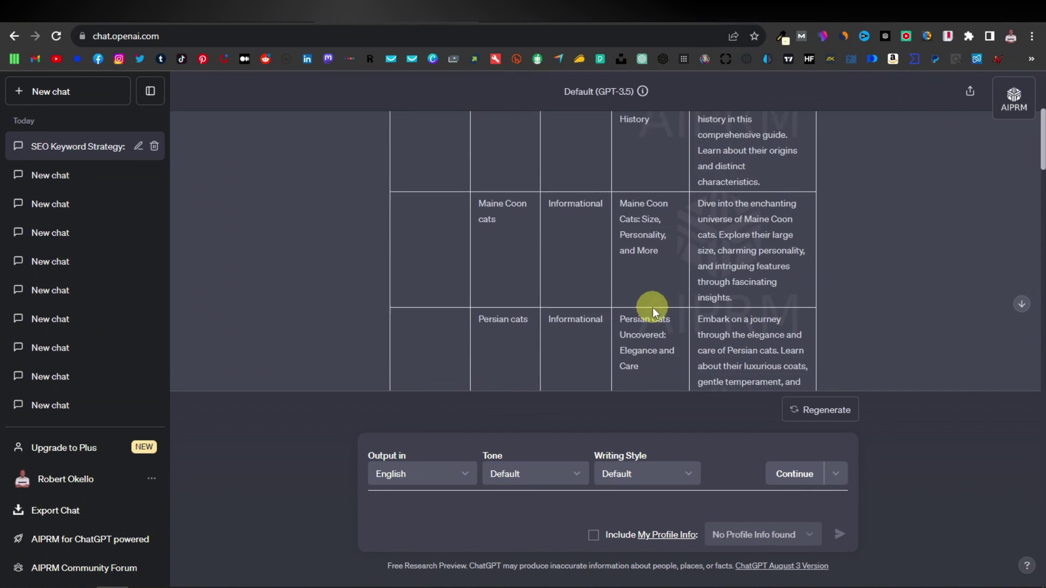
scroll(653, 307, "up", 1)
scroll(646, 276, "up", 1)
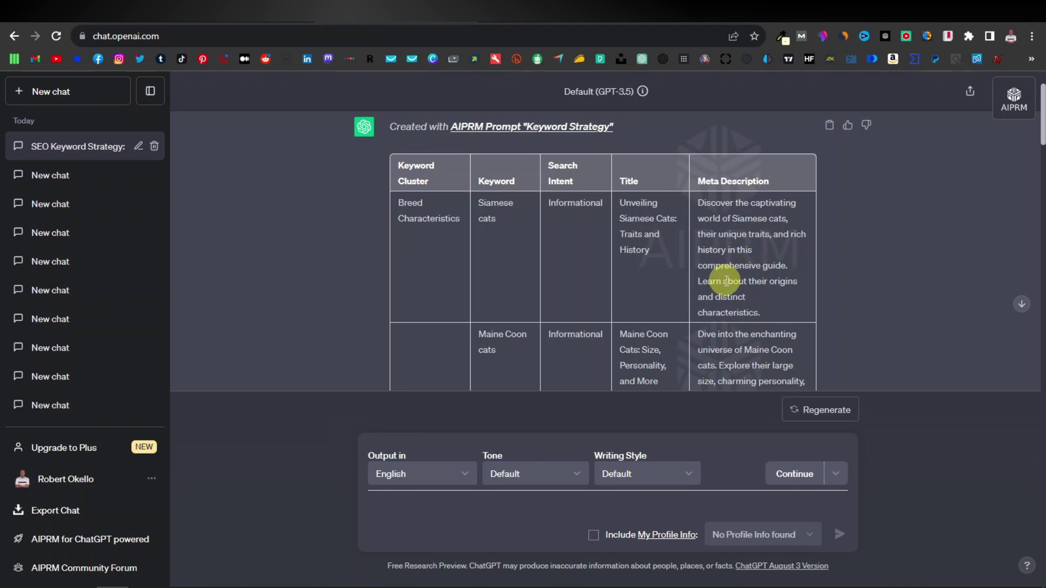
Step: Search Google for 'best cat breeds' using the autocomplete suggestion
type("st")
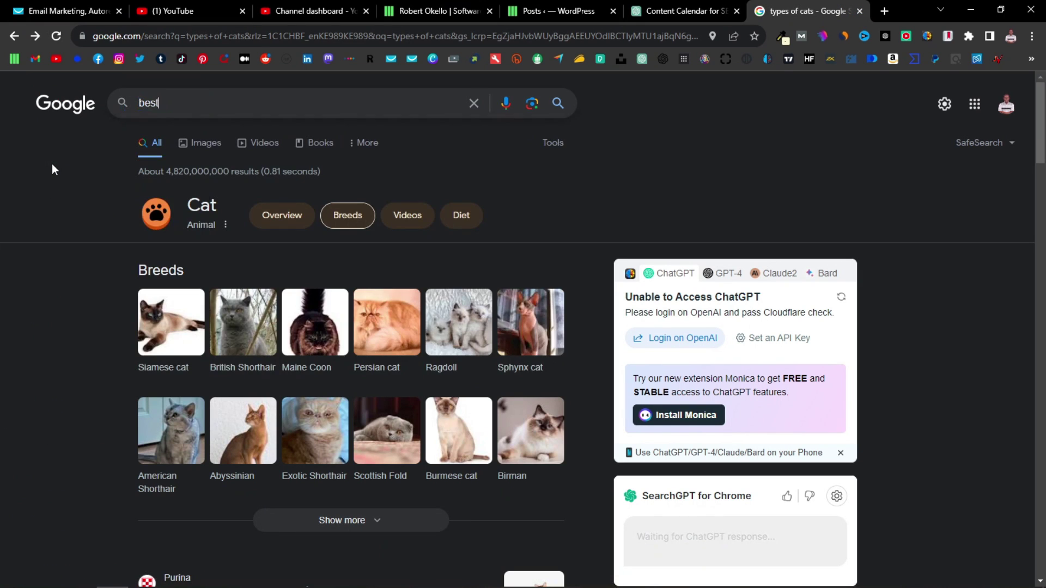
type(" cat")
key("Down")
key("Return")
Step: Expand the first People also ask question and highlight the Persian Cats answer
scroll(109, 381, "down", 4)
left_click(172, 349)
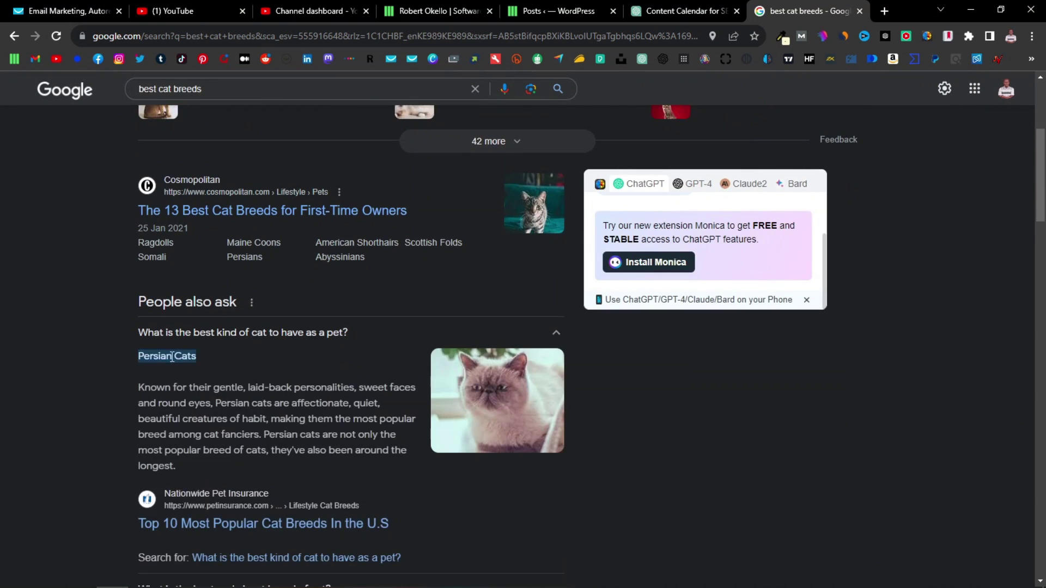
scroll(123, 321, "down", 1)
left_click_drag(138, 322, 194, 401)
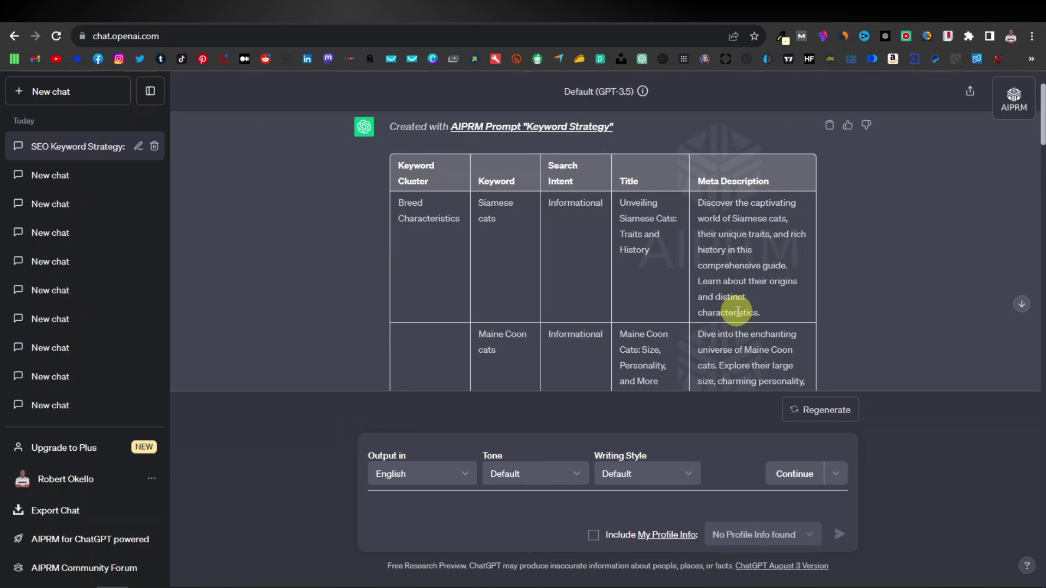
Step: Highlight the Siamese cats meta description, then scroll through the keyword table
left_click_drag(698, 204, 779, 306)
left_click(777, 304)
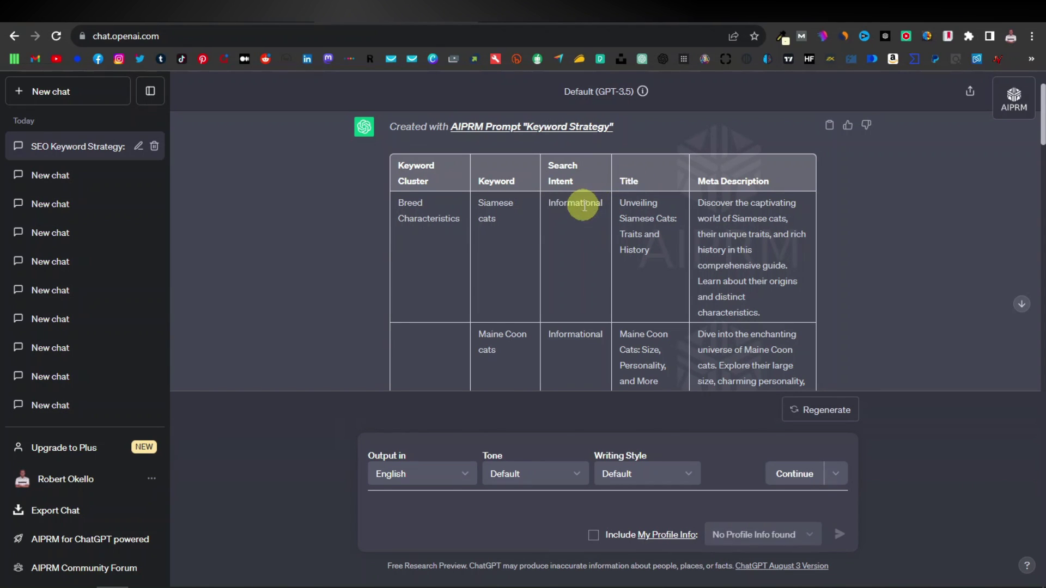
scroll(529, 217, "down", 2)
scroll(516, 220, "up", 2)
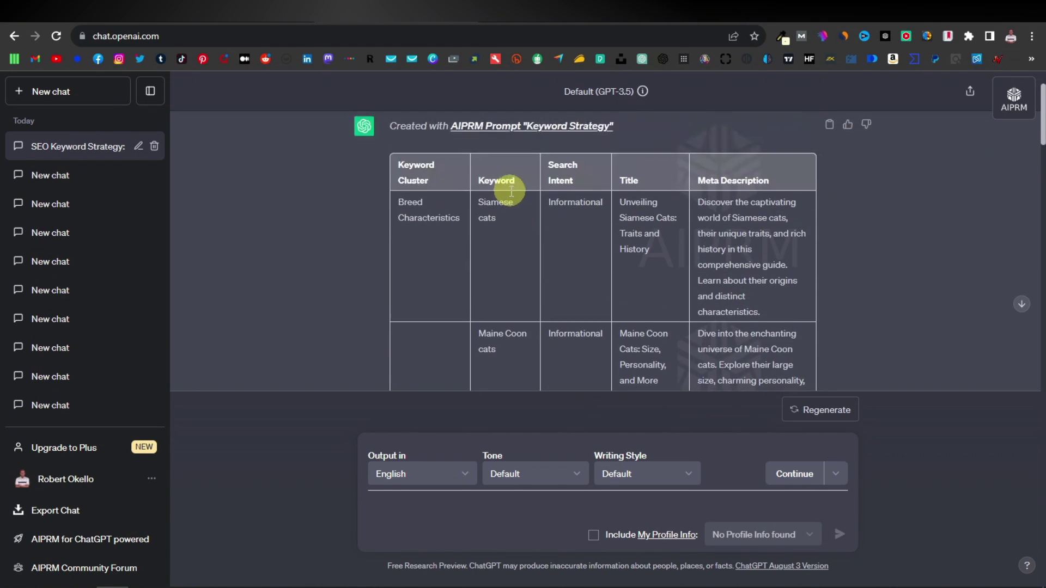
scroll(512, 218, "down", 2)
scroll(517, 207, "up", 1)
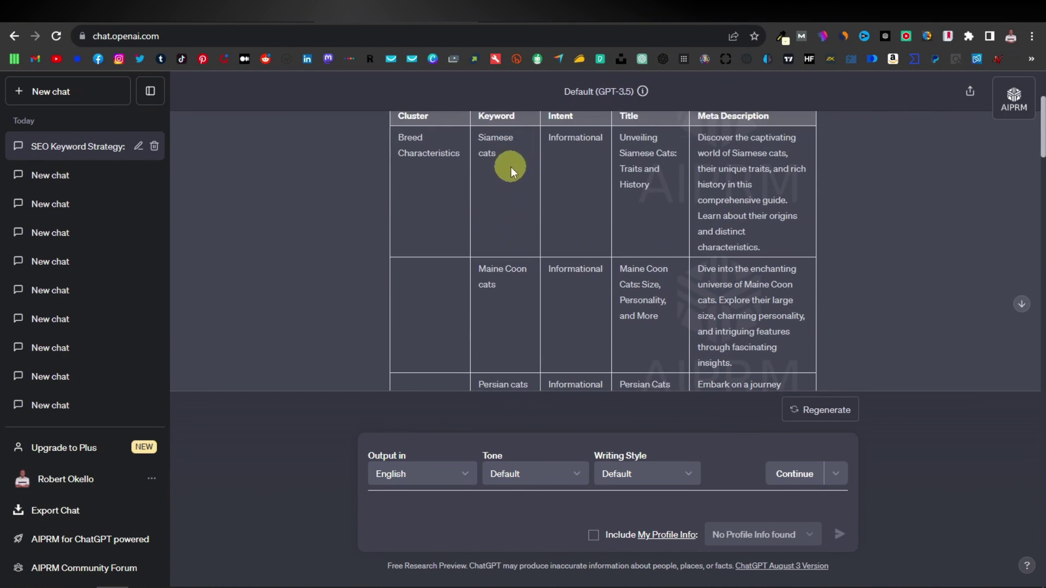
scroll(511, 169, "up", 1)
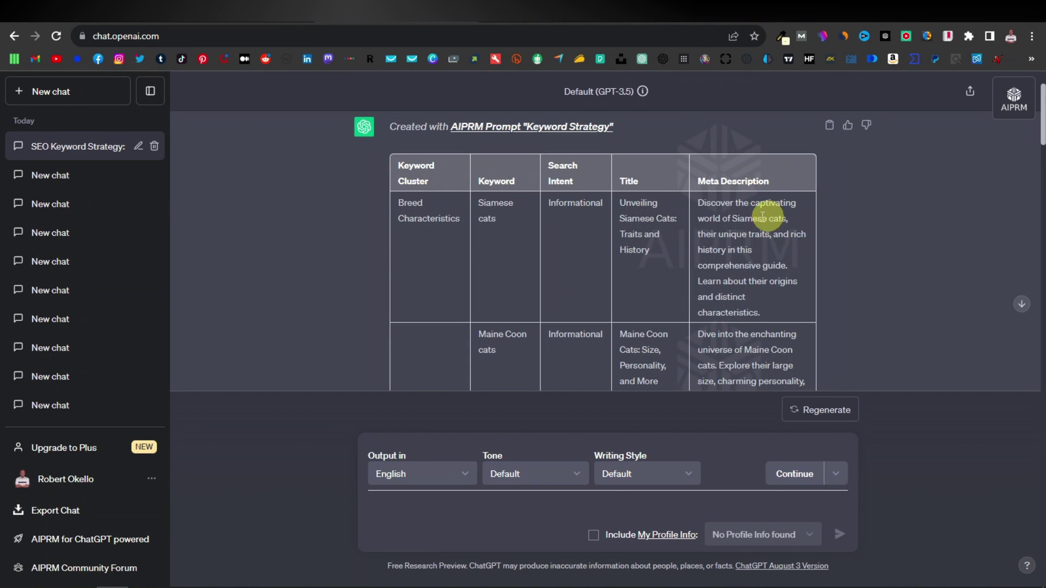
scroll(757, 218, "down", 3)
scroll(498, 231, "down", 1)
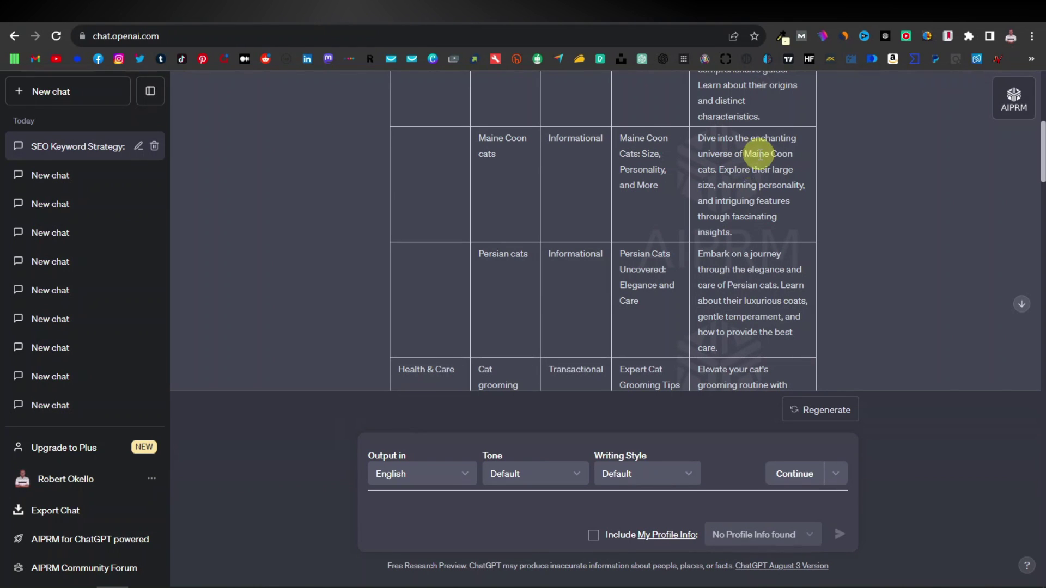
scroll(630, 179, "down", 5)
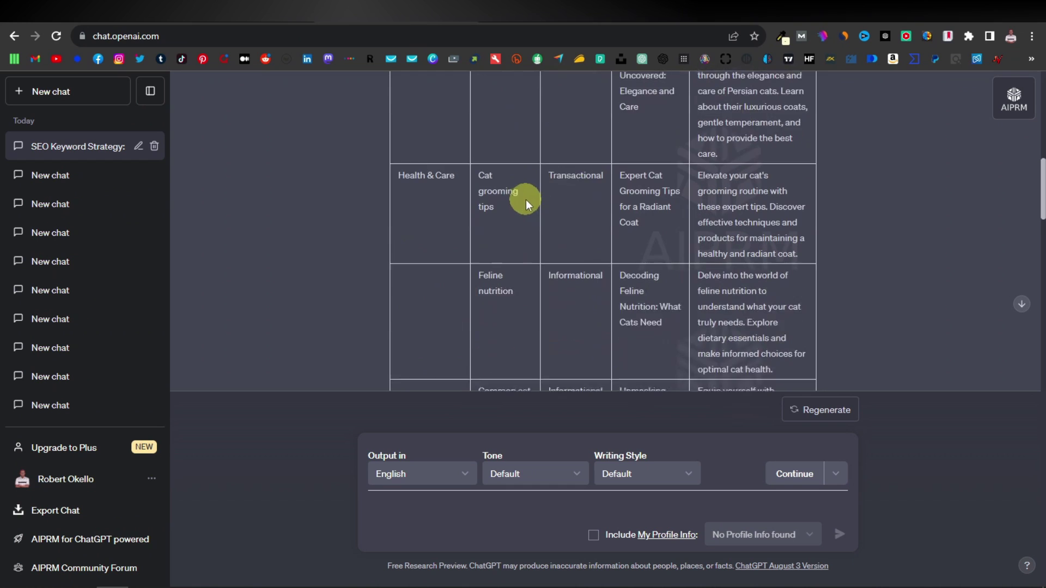
scroll(515, 195, "up", 1)
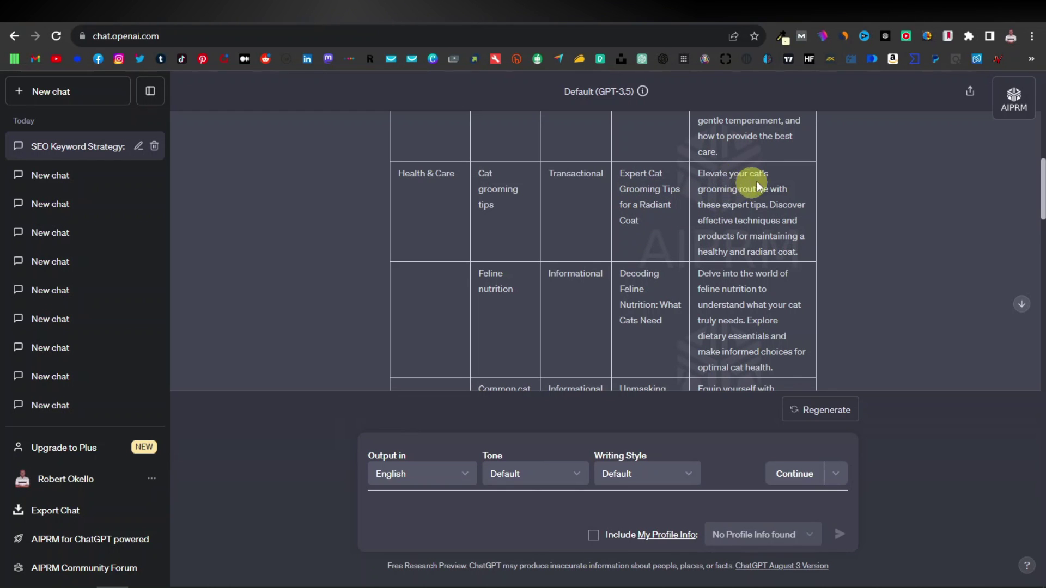
Step: Review the rest of the table, then switch to Keyword Planner's cat breed ideas
scroll(577, 170, "down", 6)
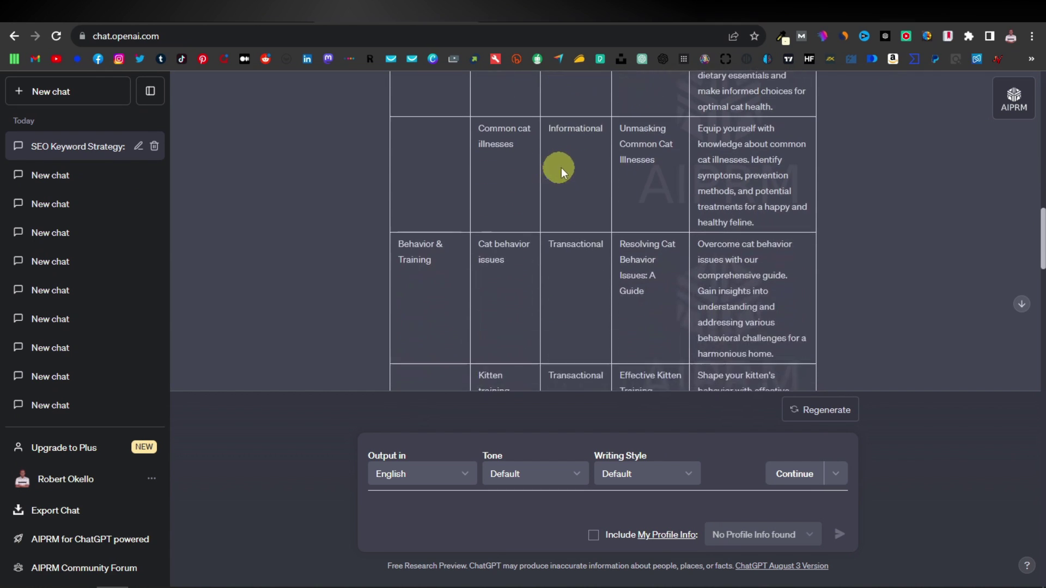
scroll(543, 167, "down", 7)
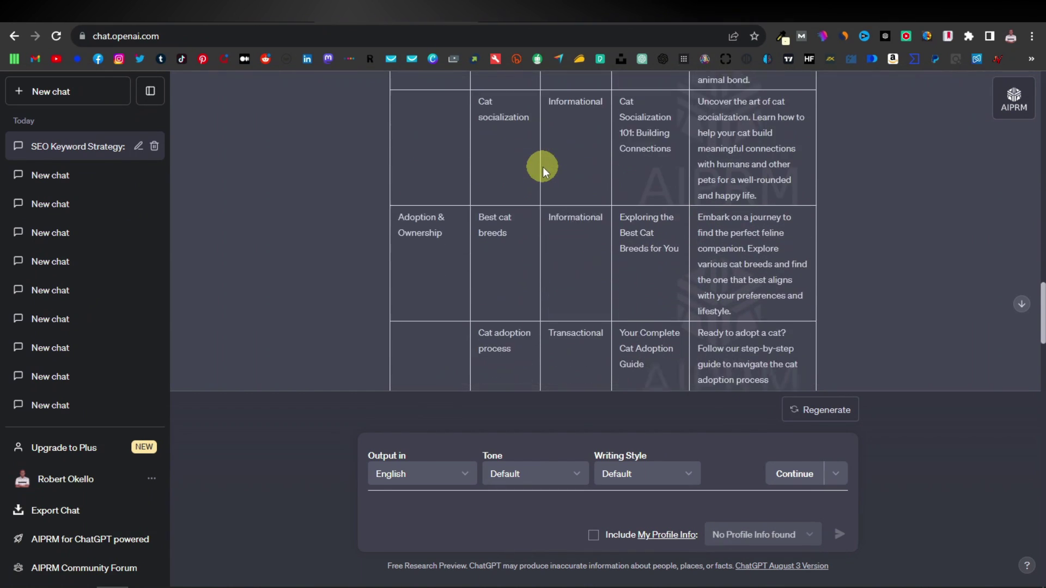
scroll(543, 166, "down", 3)
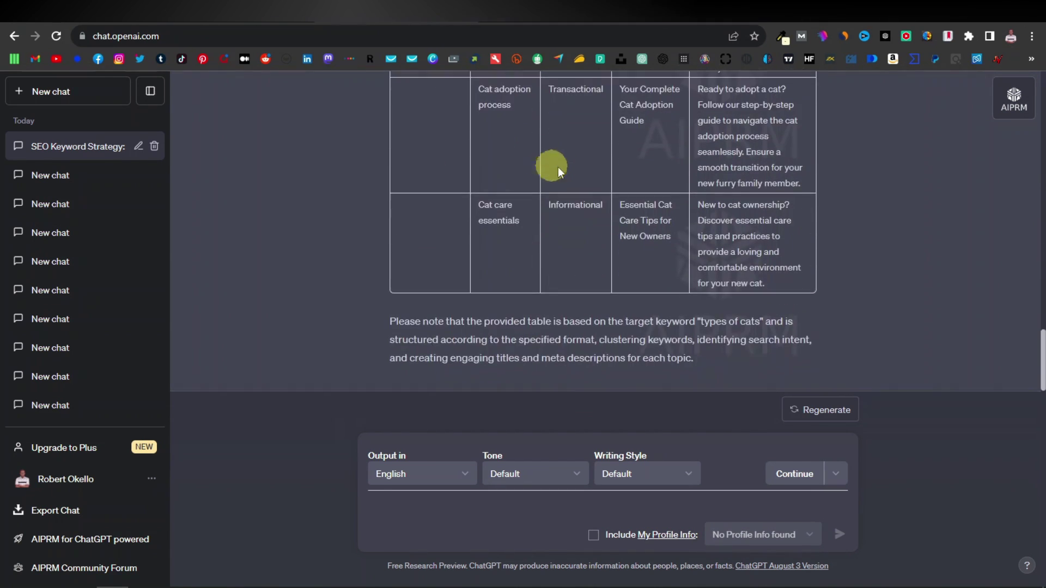
scroll(574, 205, "up", 15)
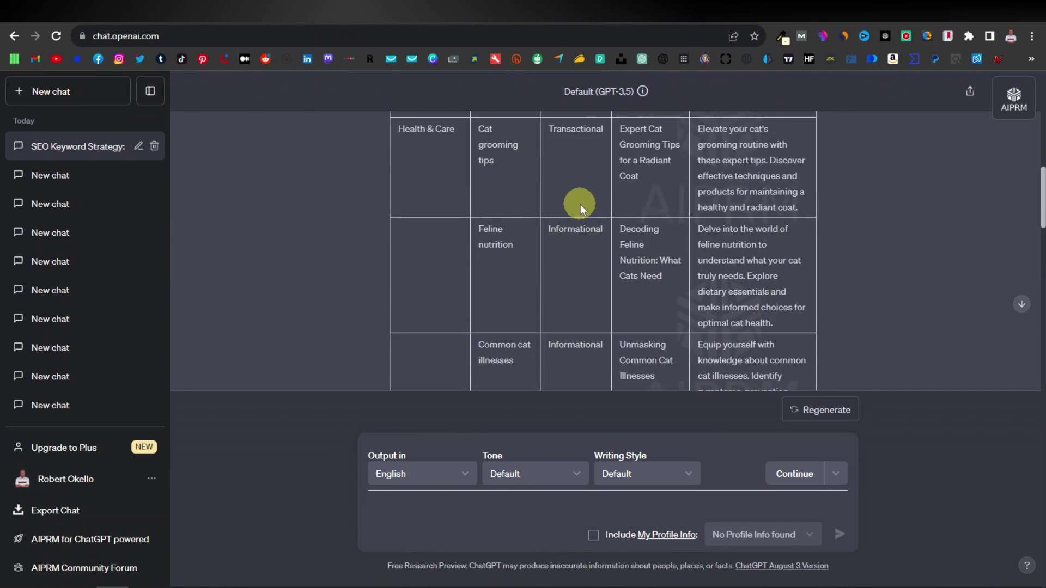
scroll(600, 218, "up", 6)
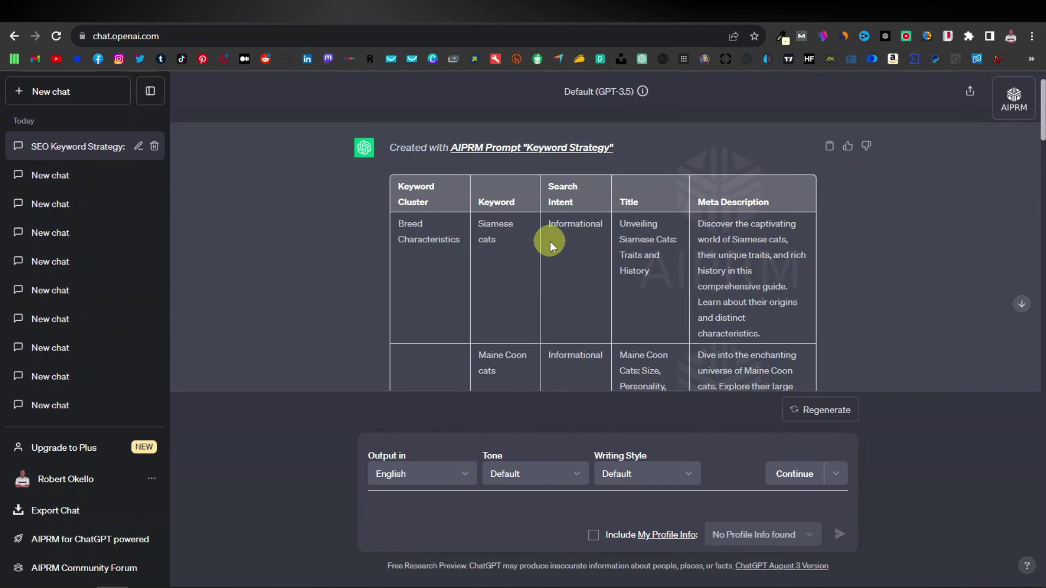
left_click(502, 11)
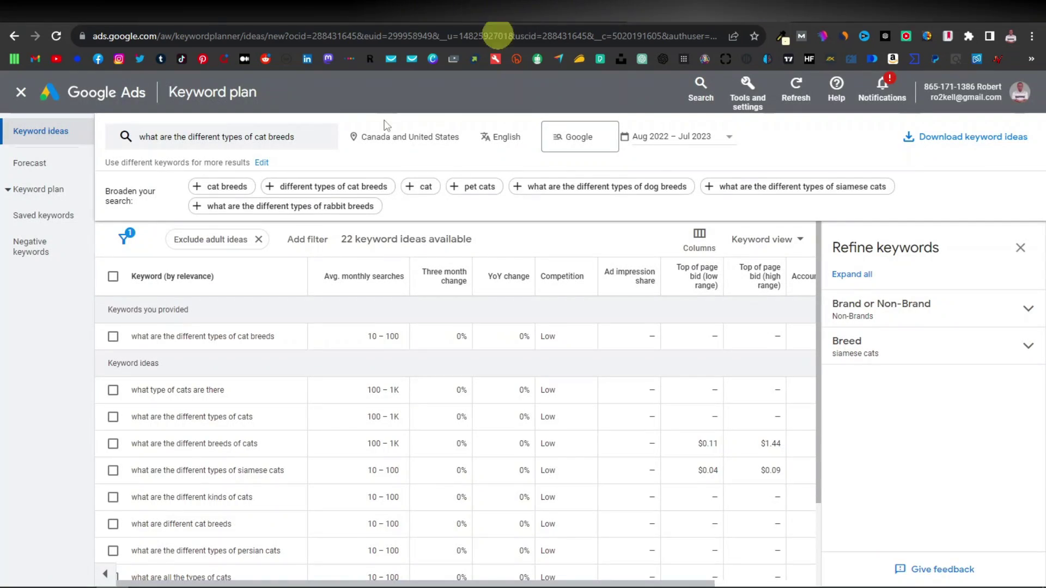